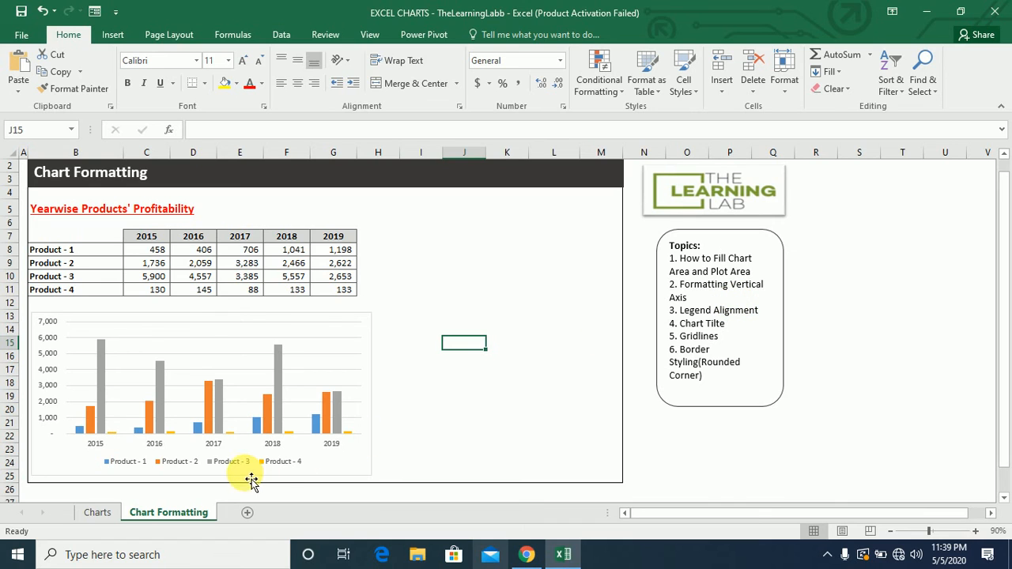
pyautogui.click(245, 465)
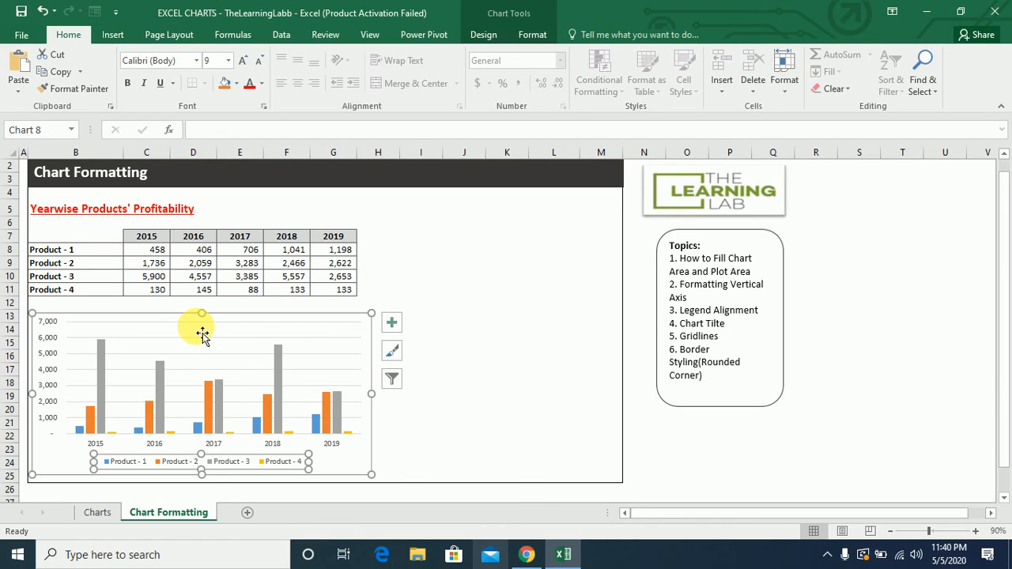
pyautogui.click(464, 369)
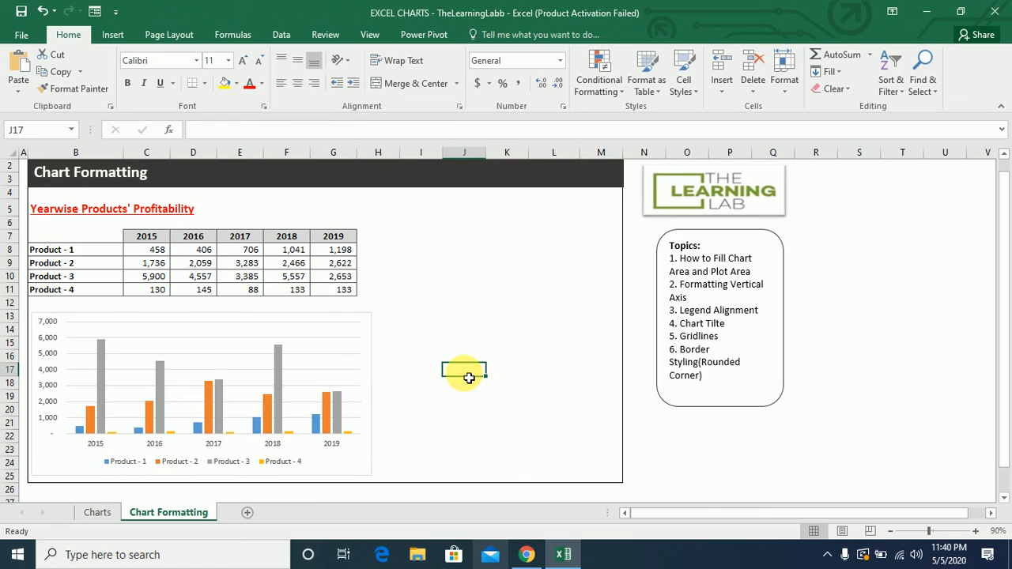
pyautogui.click(351, 327)
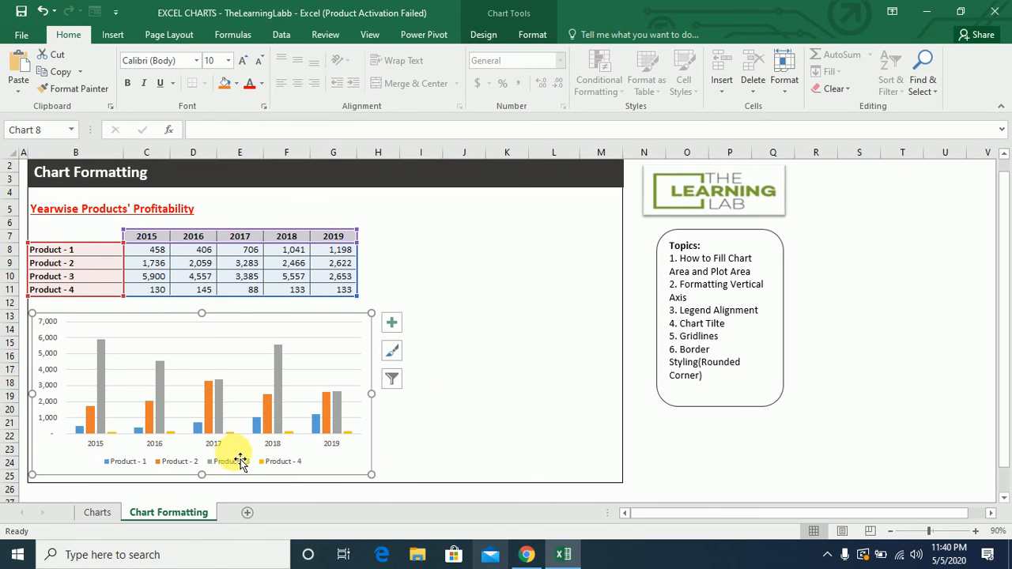
# - Fill the chart's plot area with a solid light gray theme color
pyautogui.click(197, 373)
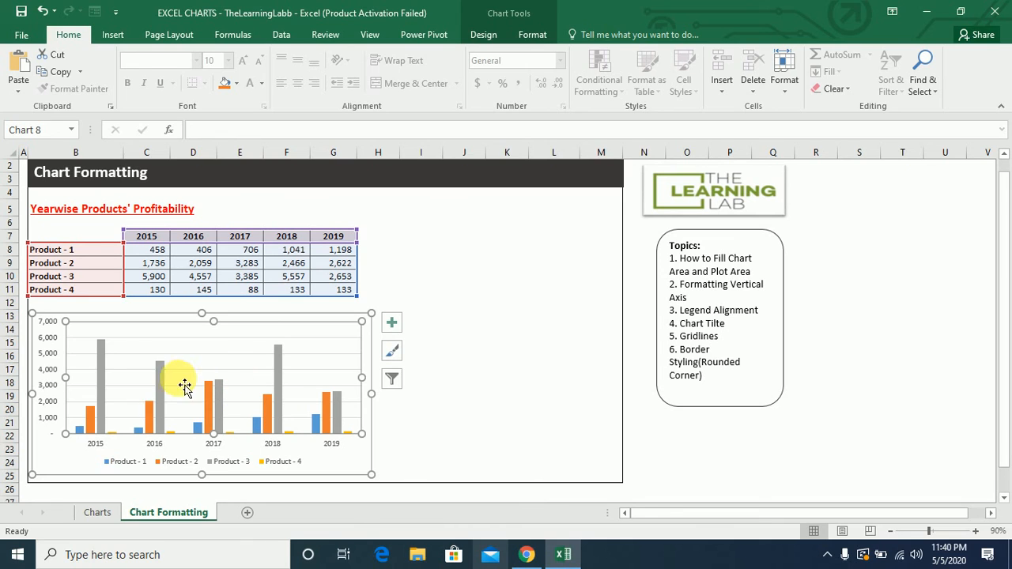
pyautogui.rightClick(141, 370)
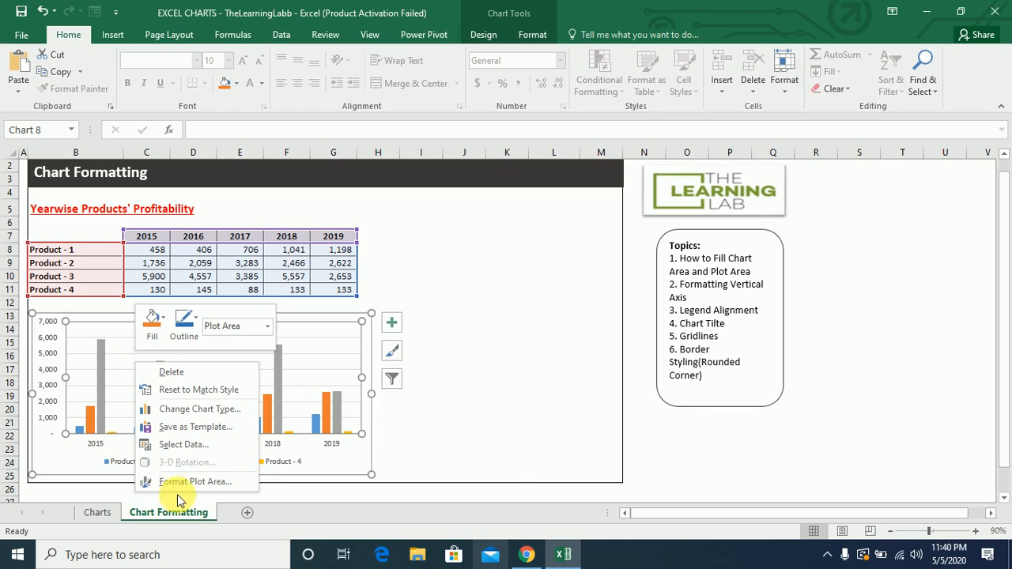
pyautogui.click(197, 481)
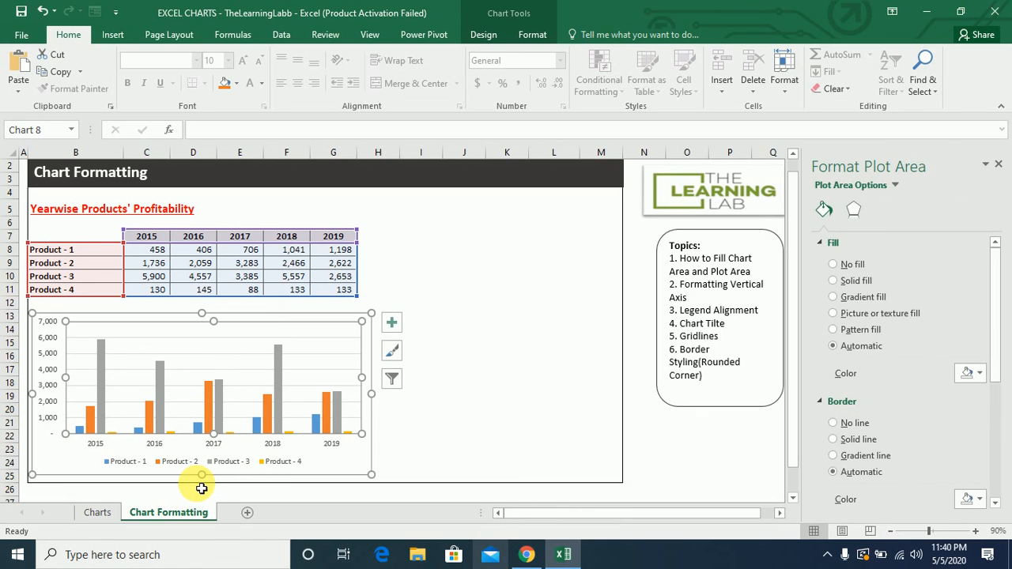
pyautogui.click(843, 283)
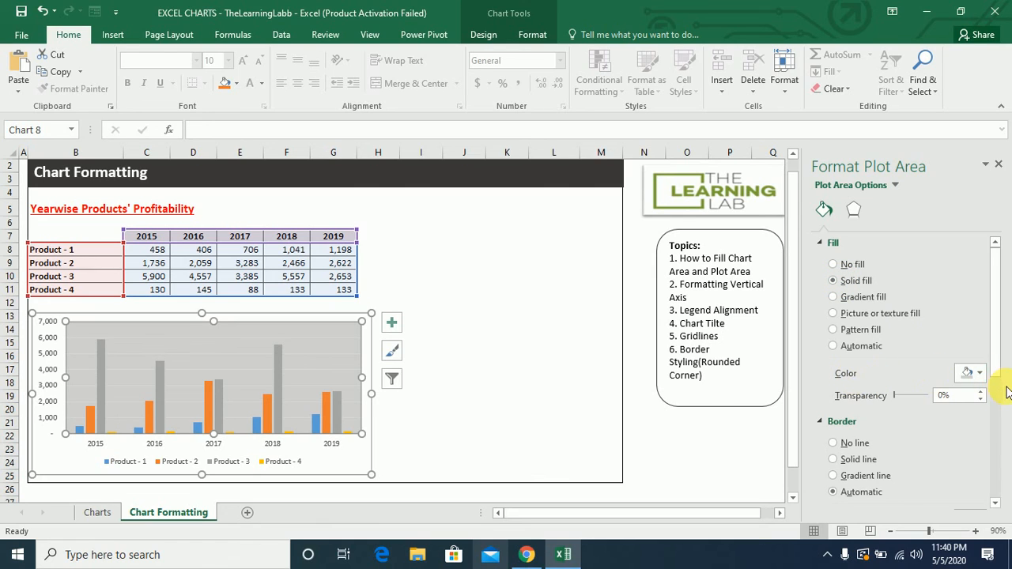
pyautogui.click(971, 372)
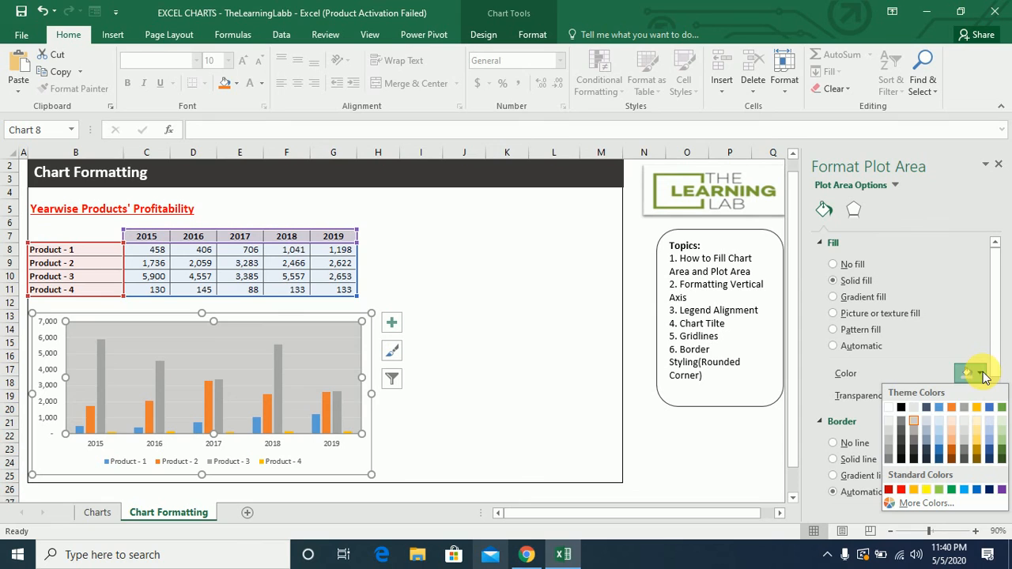
pyautogui.click(913, 427)
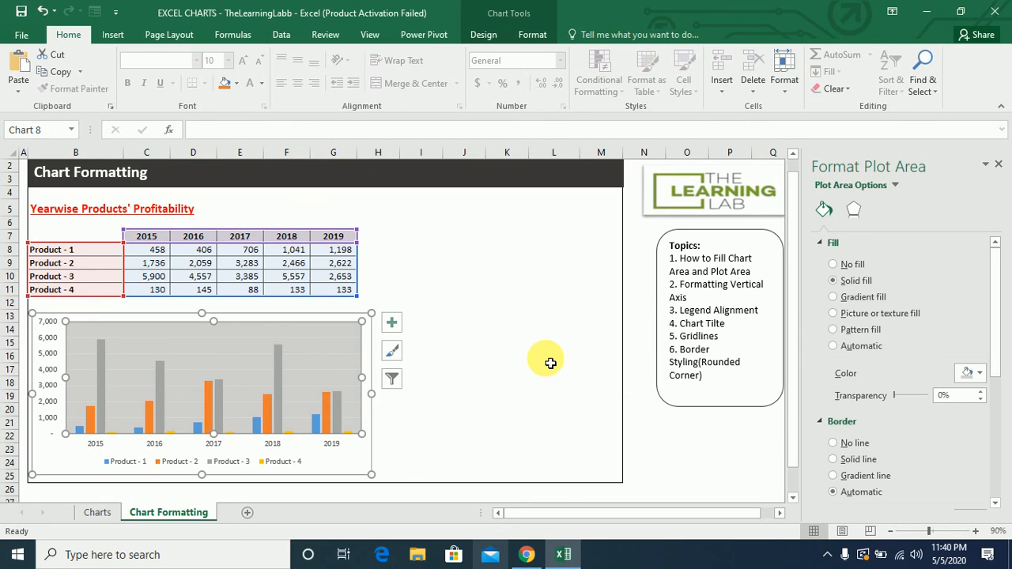
pyautogui.click(420, 344)
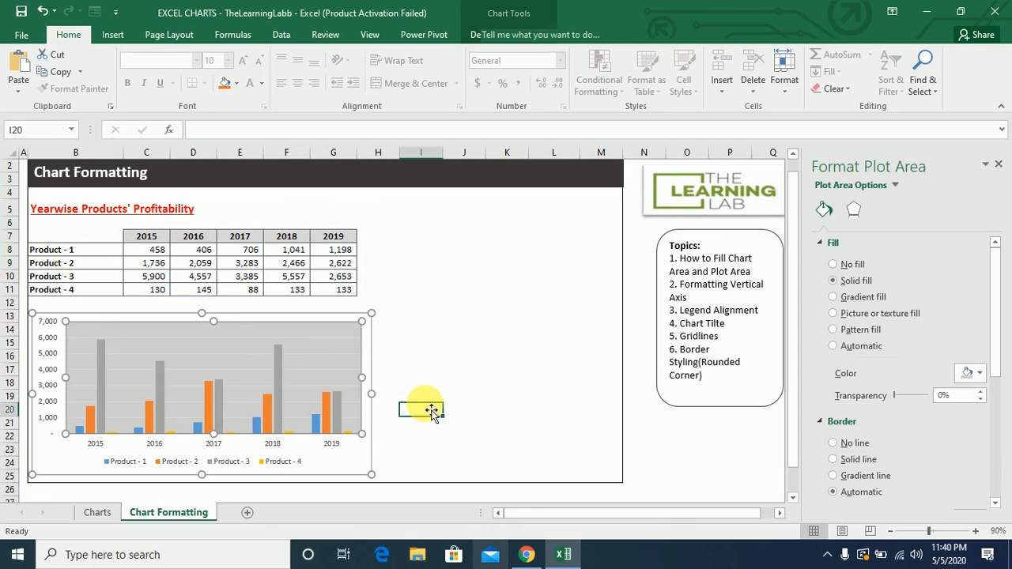
# - Fill the chart area around the plot with a solid light blue-gray theme color
pyautogui.click(345, 465)
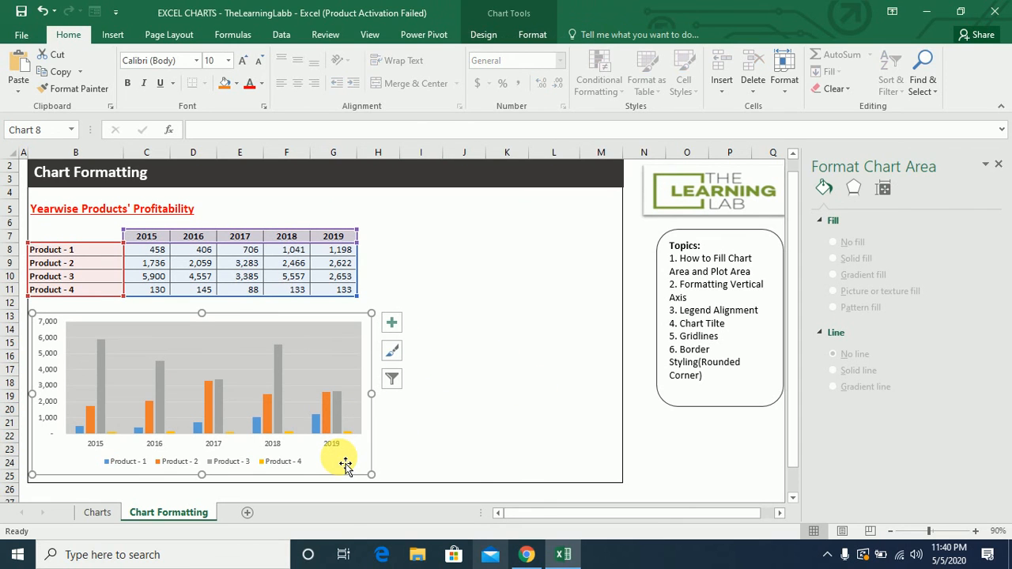
pyautogui.rightClick(346, 465)
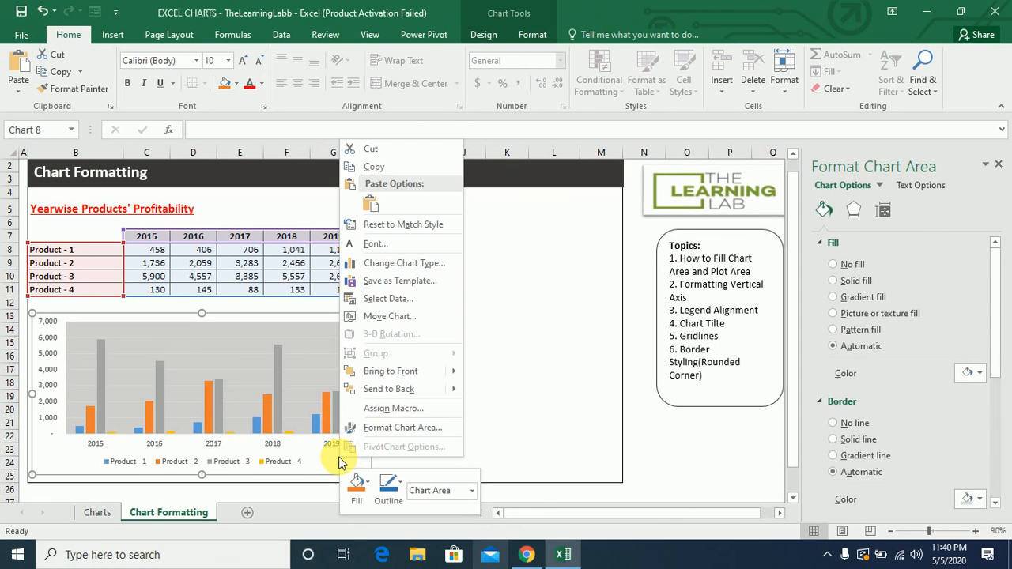
pyautogui.click(380, 434)
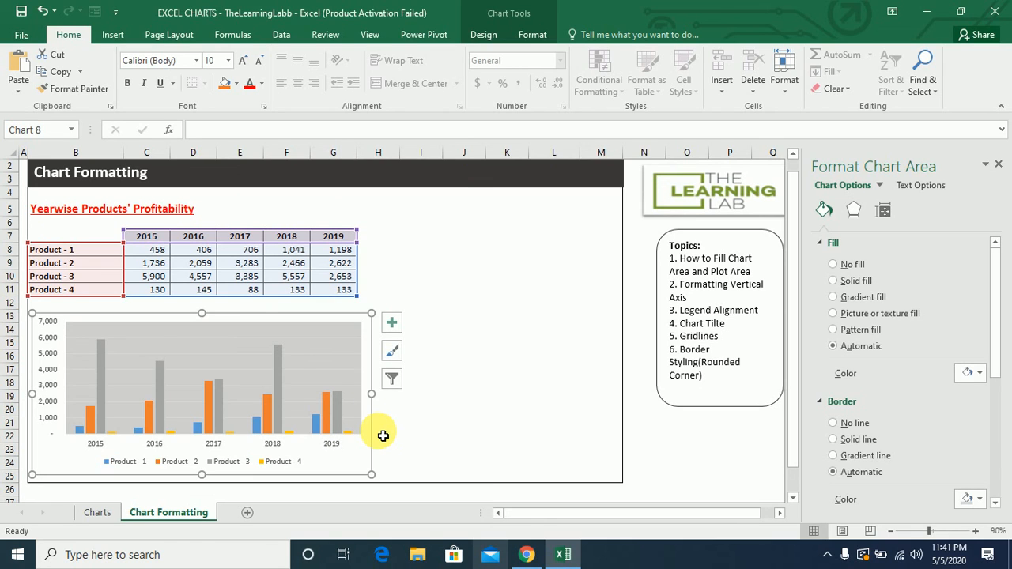
pyautogui.click(832, 282)
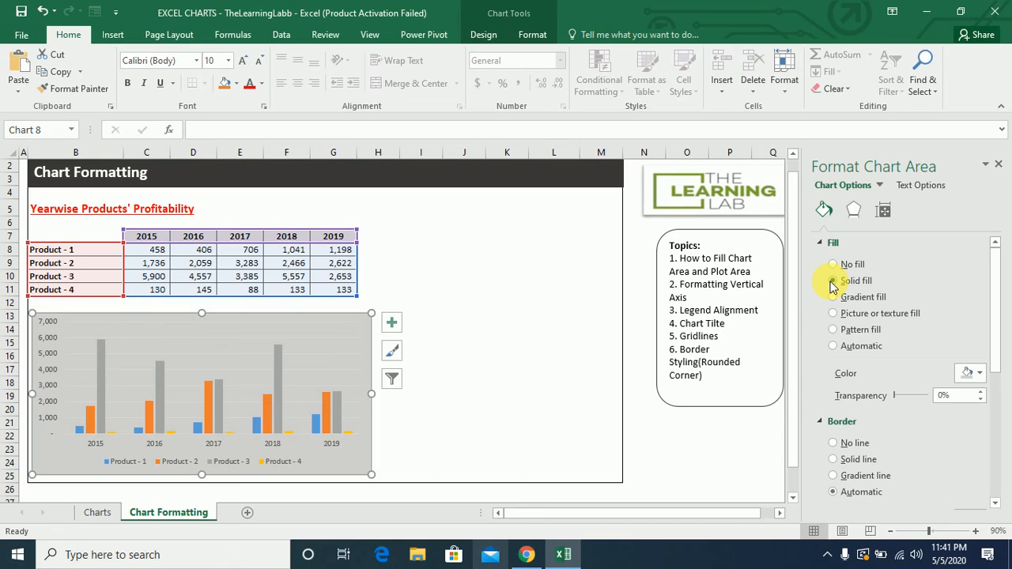
pyautogui.click(977, 375)
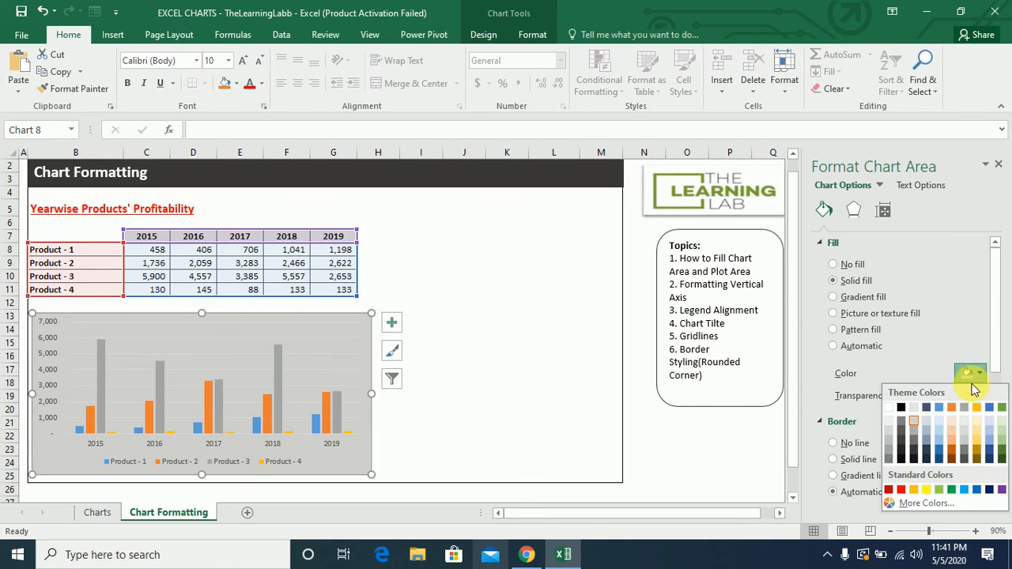
pyautogui.click(928, 432)
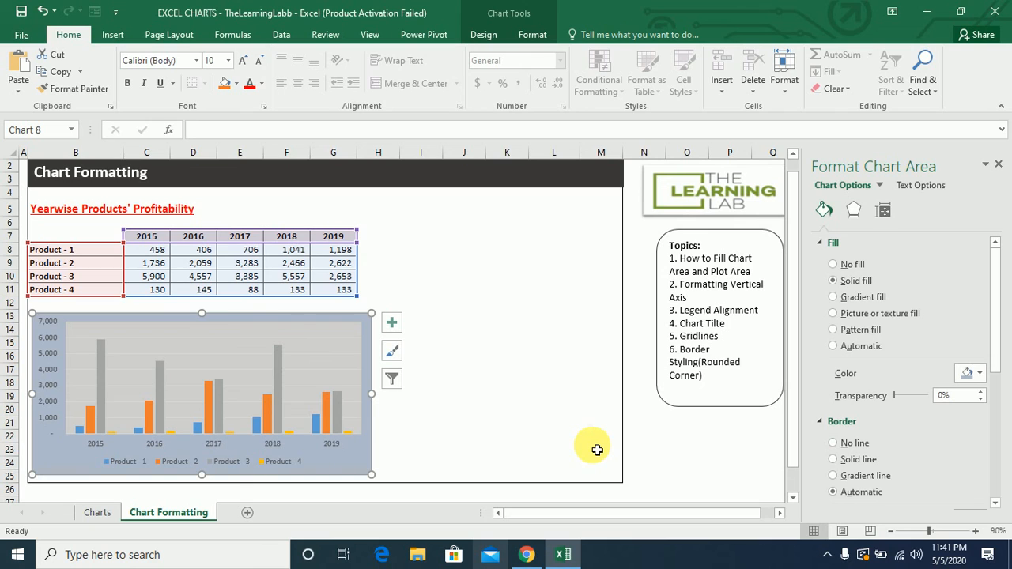
pyautogui.click(545, 409)
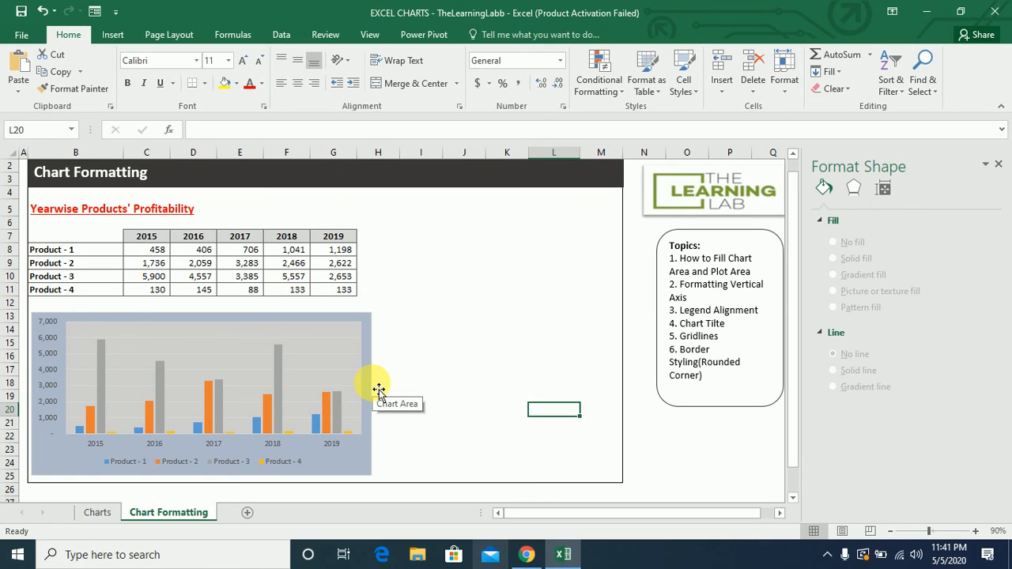
# - Set the maximum bound of the chart's vertical axis to 9000
pyautogui.click(46, 330)
pyautogui.click(49, 350)
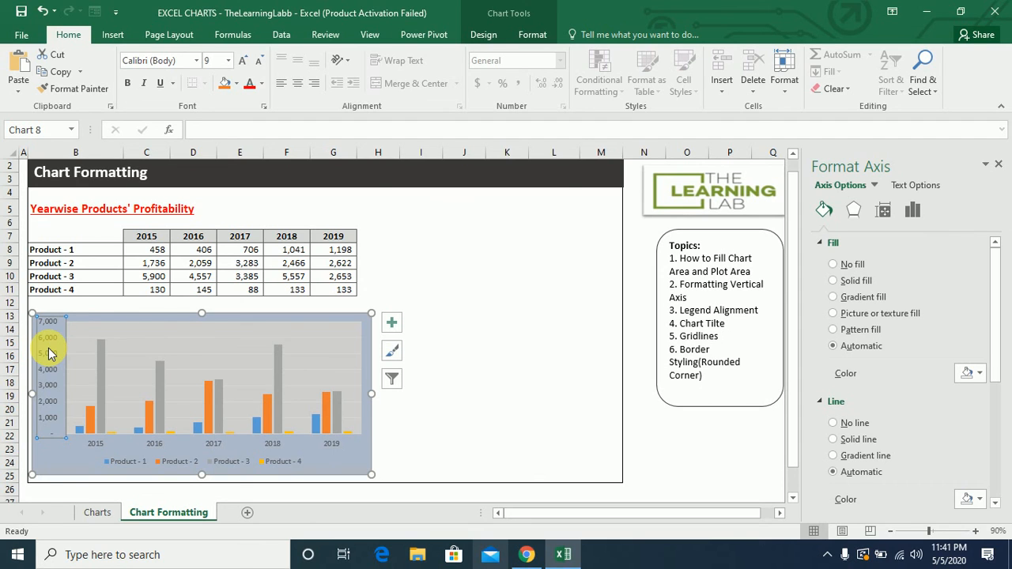
pyautogui.rightClick(49, 353)
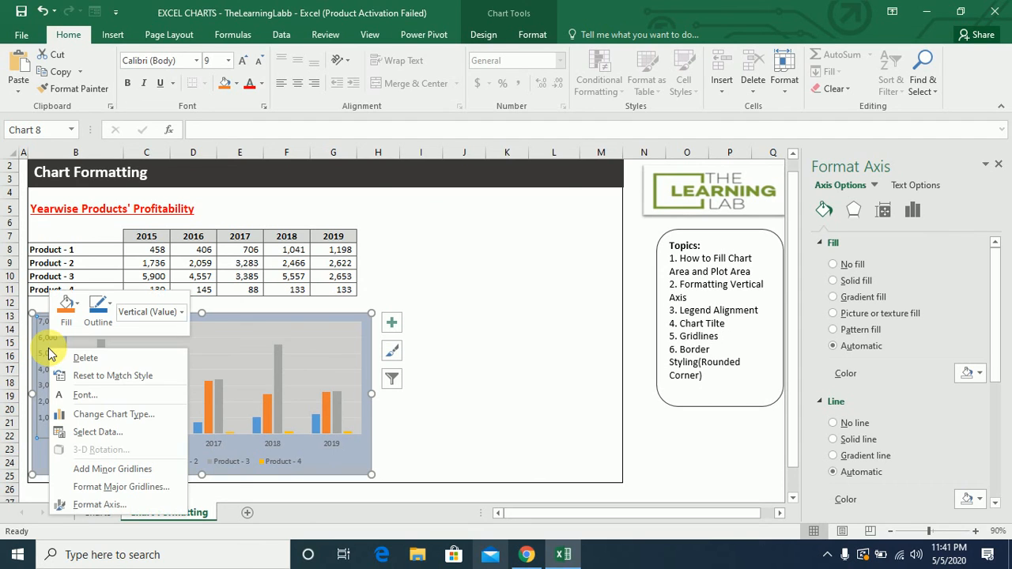
pyautogui.click(100, 508)
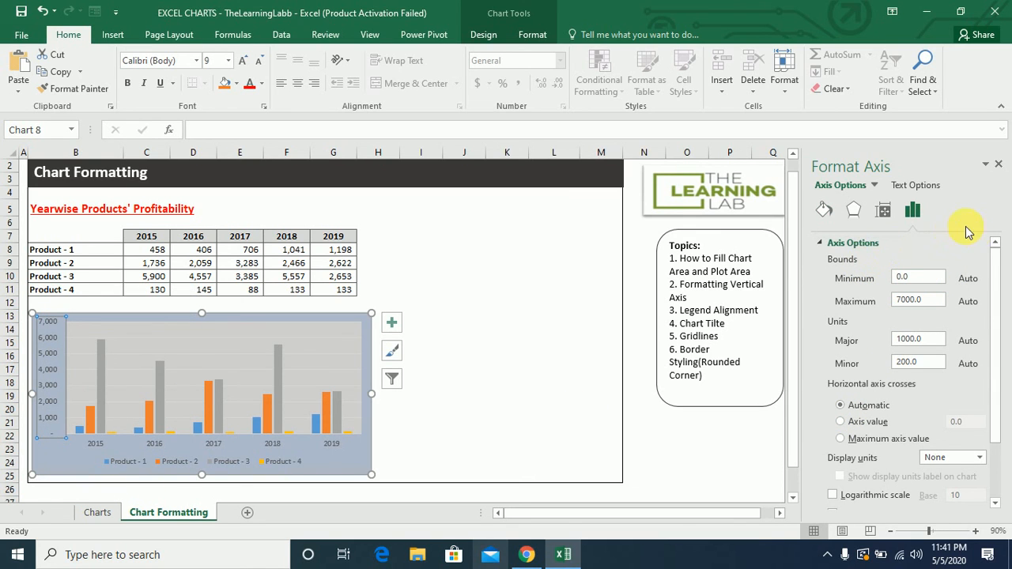
pyautogui.moveTo(994, 277); pyautogui.dragTo(996, 248)
pyautogui.click(930, 279)
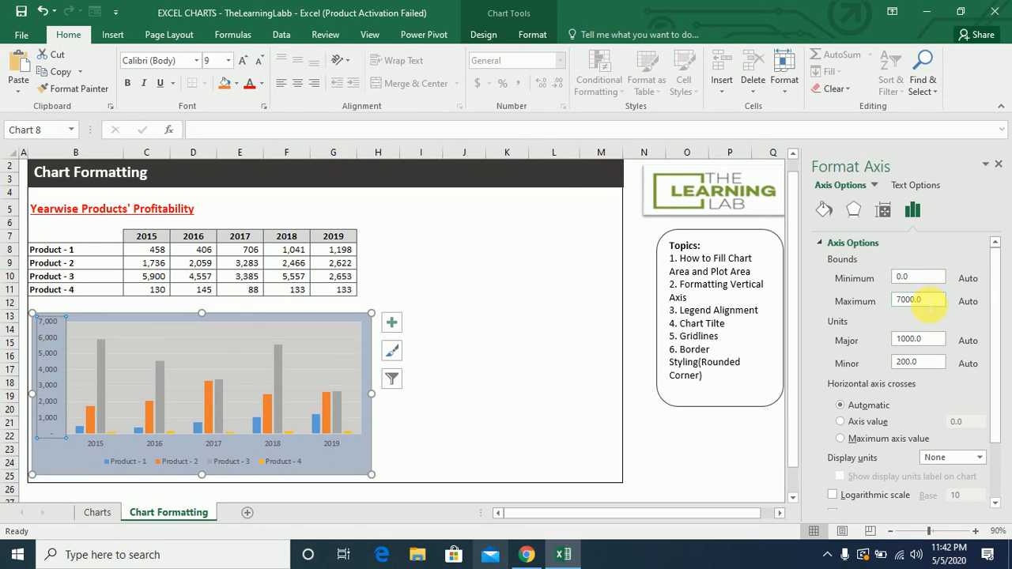
pyautogui.click(930, 307)
pyautogui.doubleClick(925, 307)
pyautogui.write('9000')
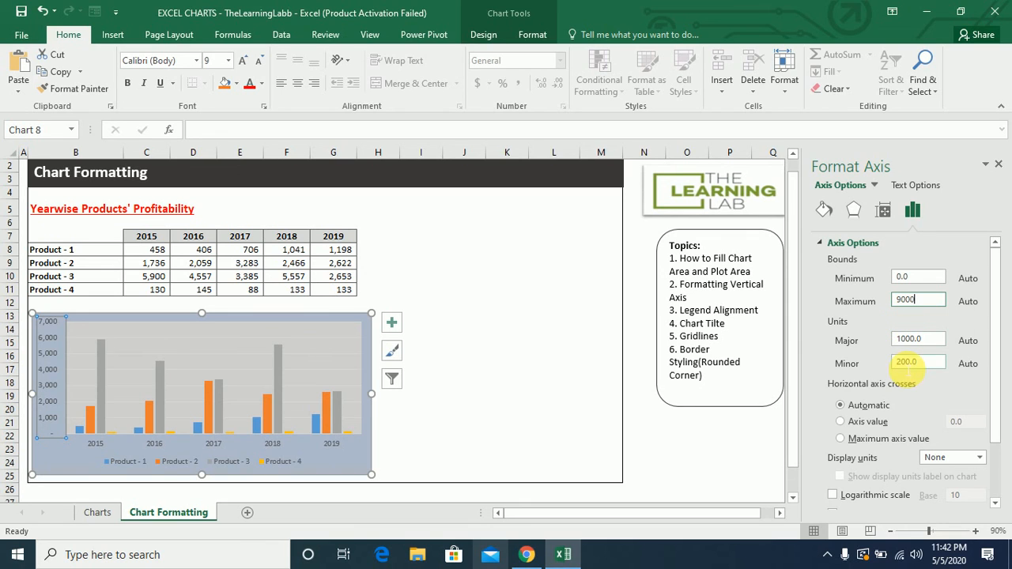
pyautogui.click(903, 362)
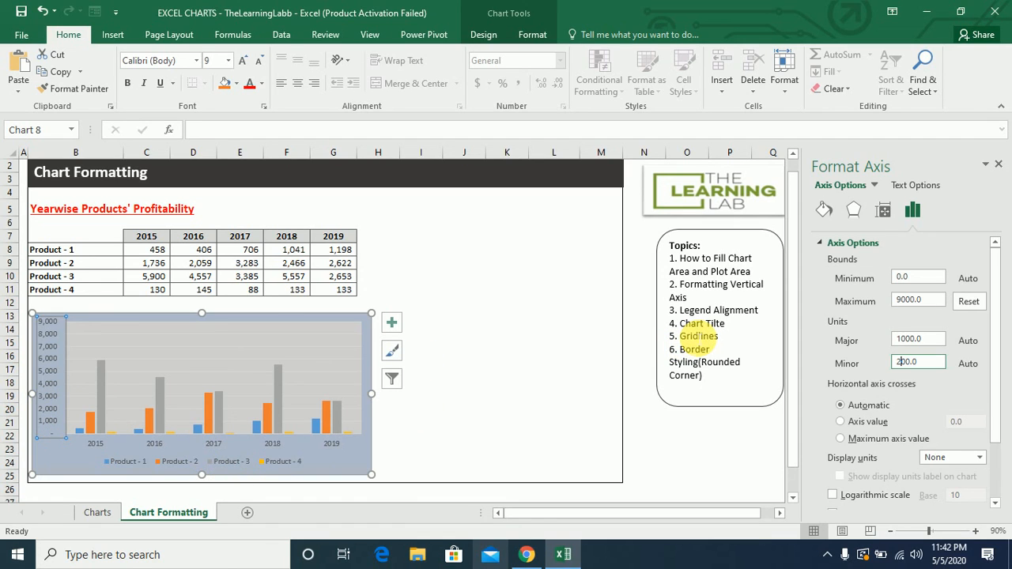
# - Add a title to the chart reading "Product wise Profitability From 2015-19"
pyautogui.click(260, 467)
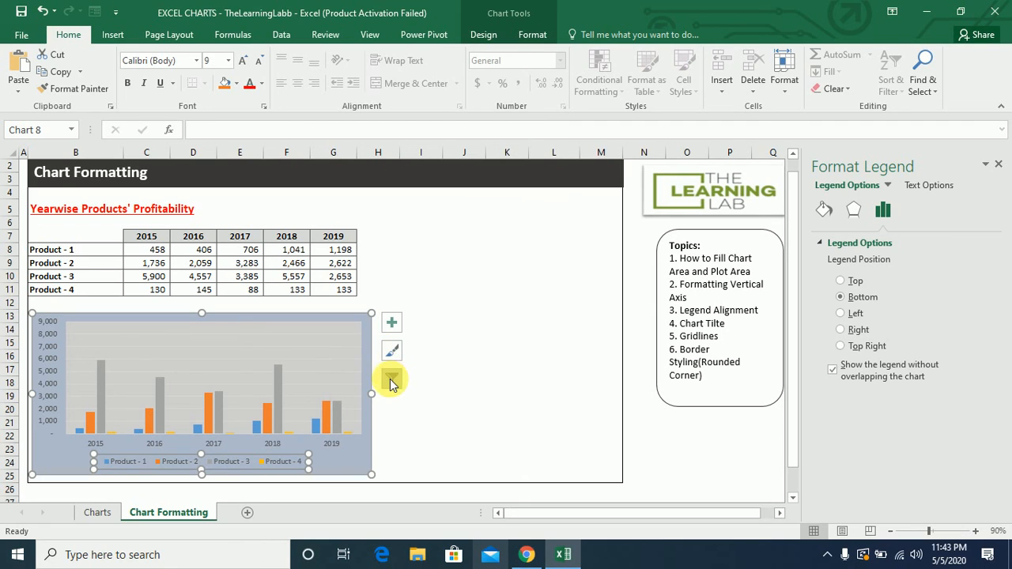
pyautogui.click(392, 325)
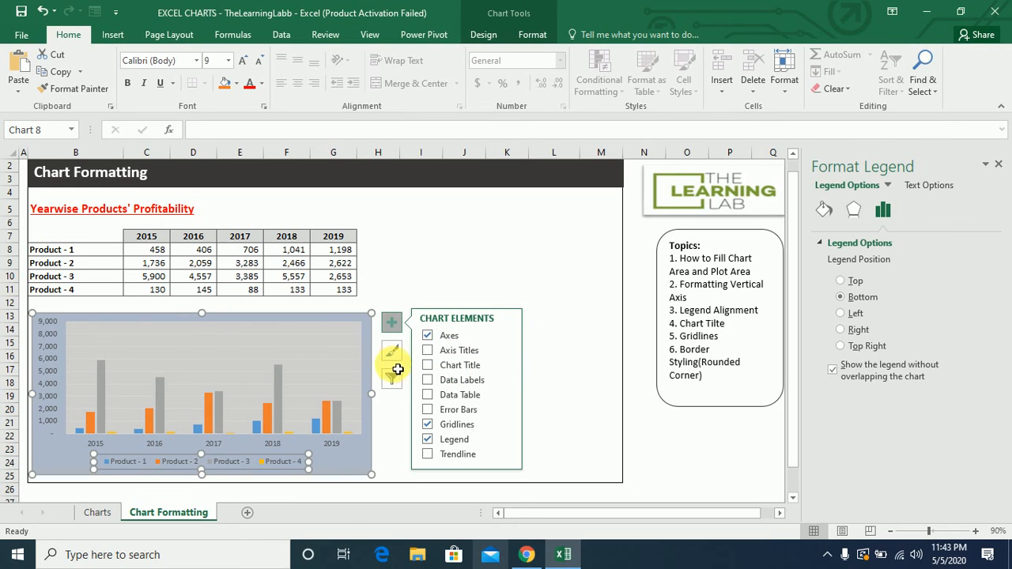
pyautogui.click(427, 366)
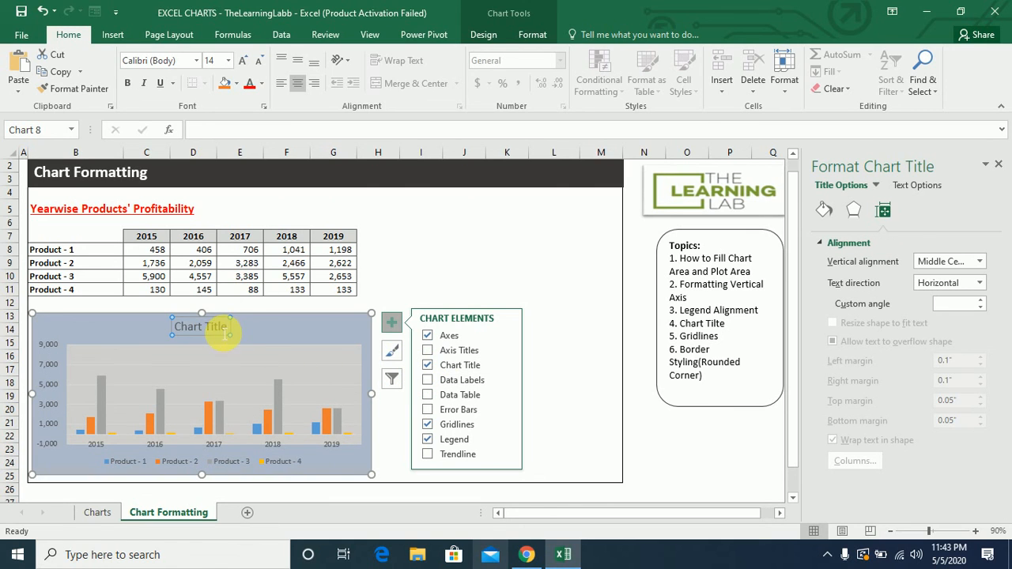
pyautogui.click(225, 333)
pyautogui.tripleClick(220, 332)
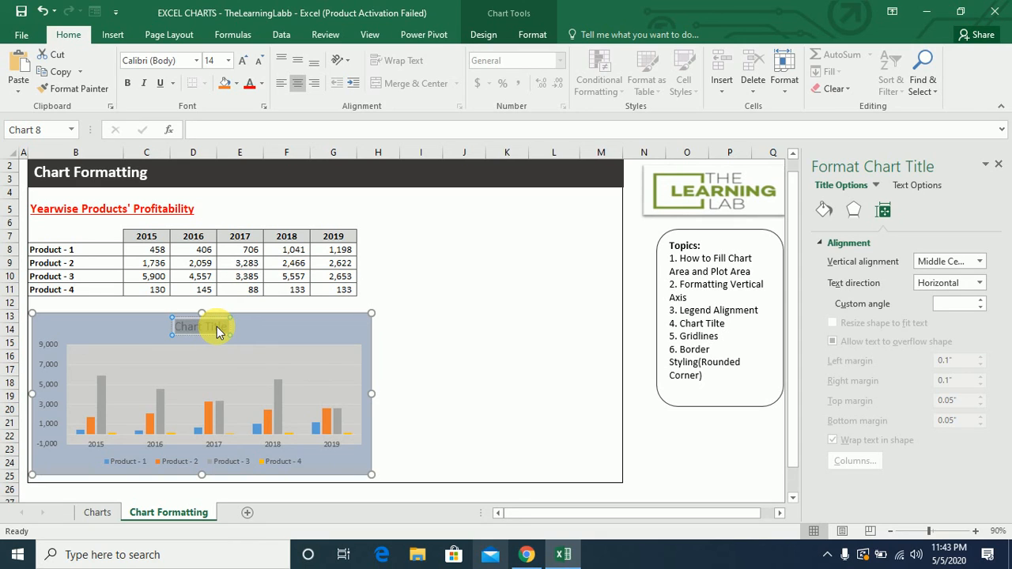
pyautogui.write('P')
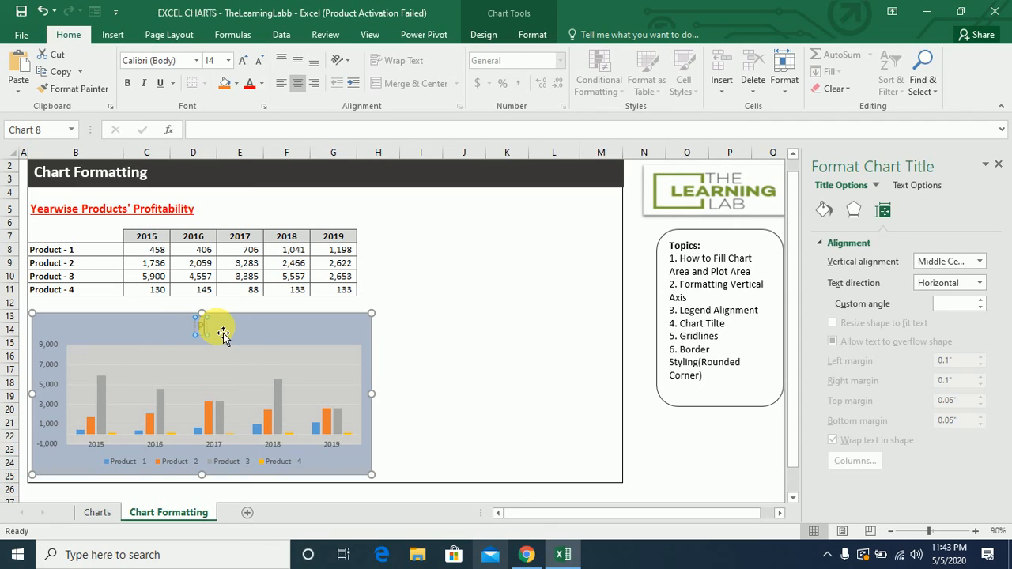
pyautogui.write('roduct')
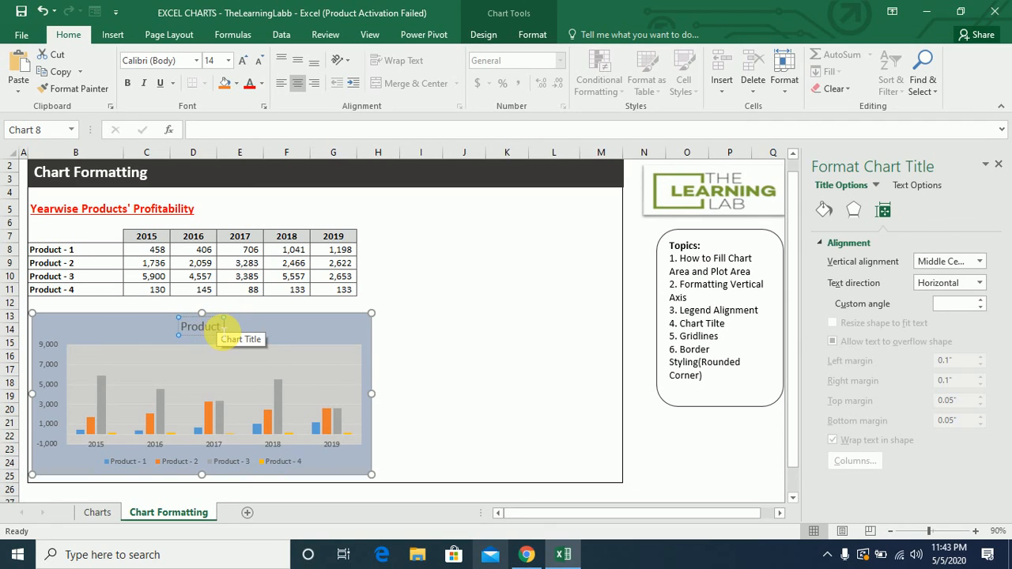
pyautogui.write(' wise Pro')
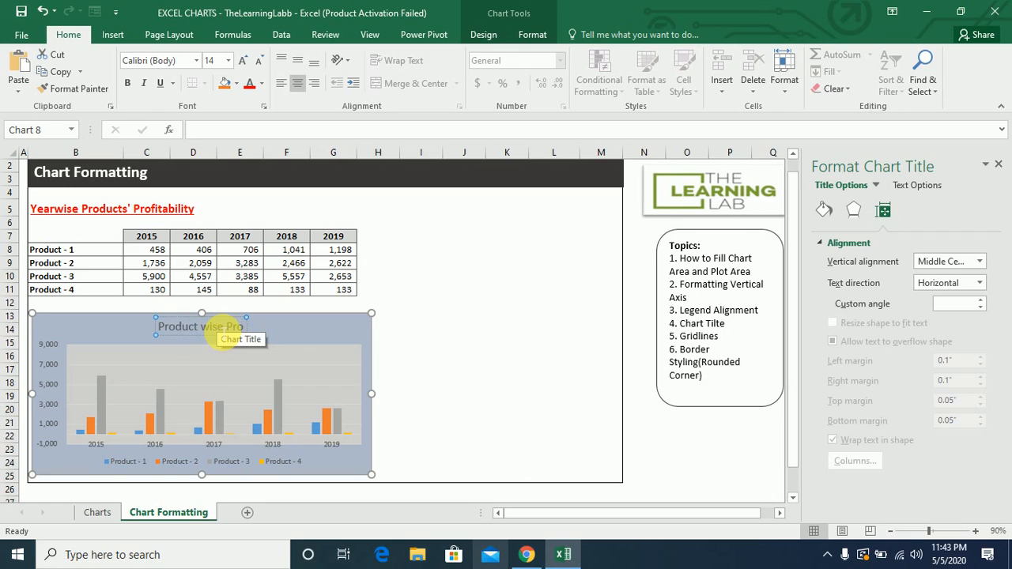
pyautogui.write('fitability')
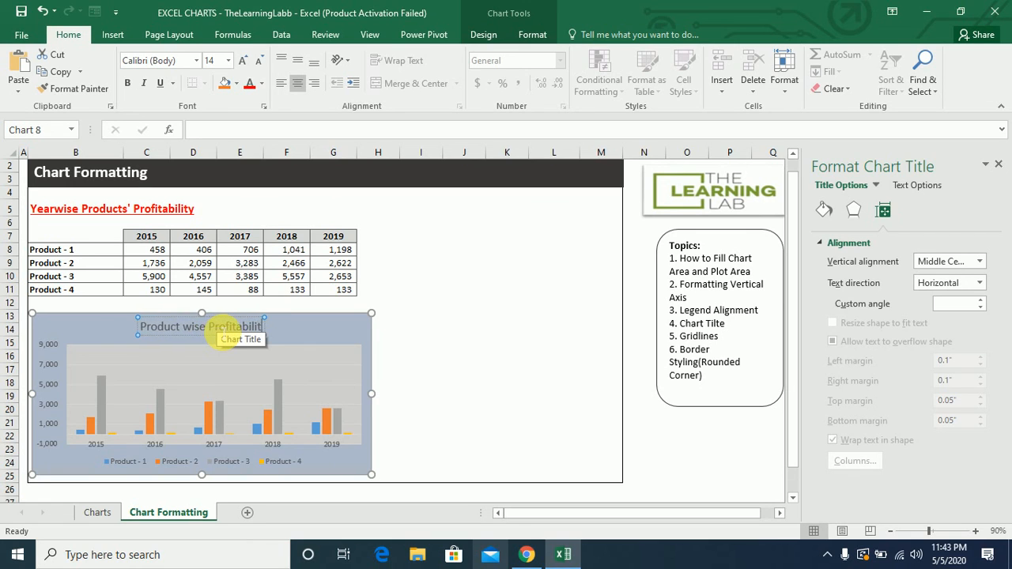
pyautogui.write(' From')
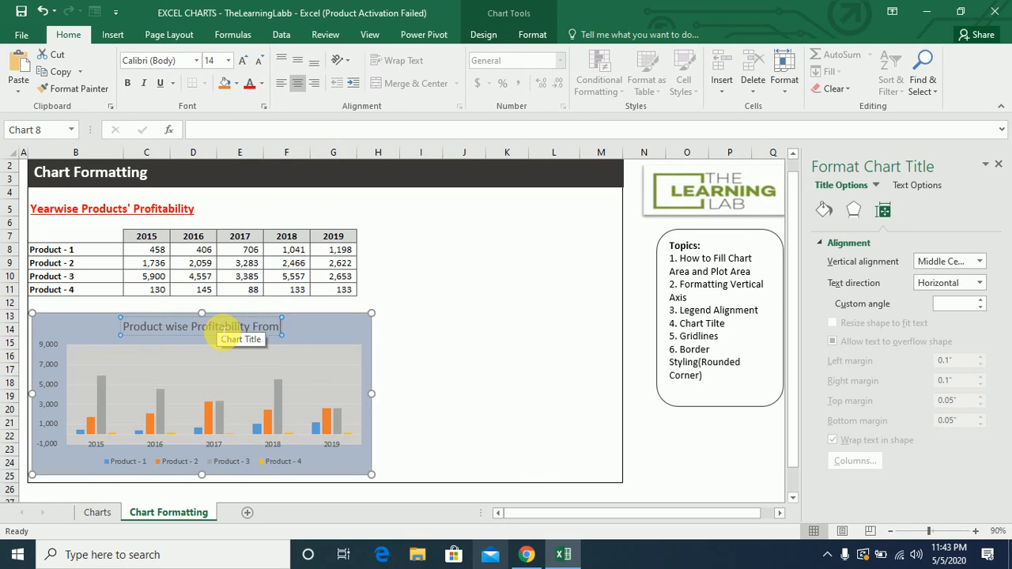
pyautogui.write(' 2015')
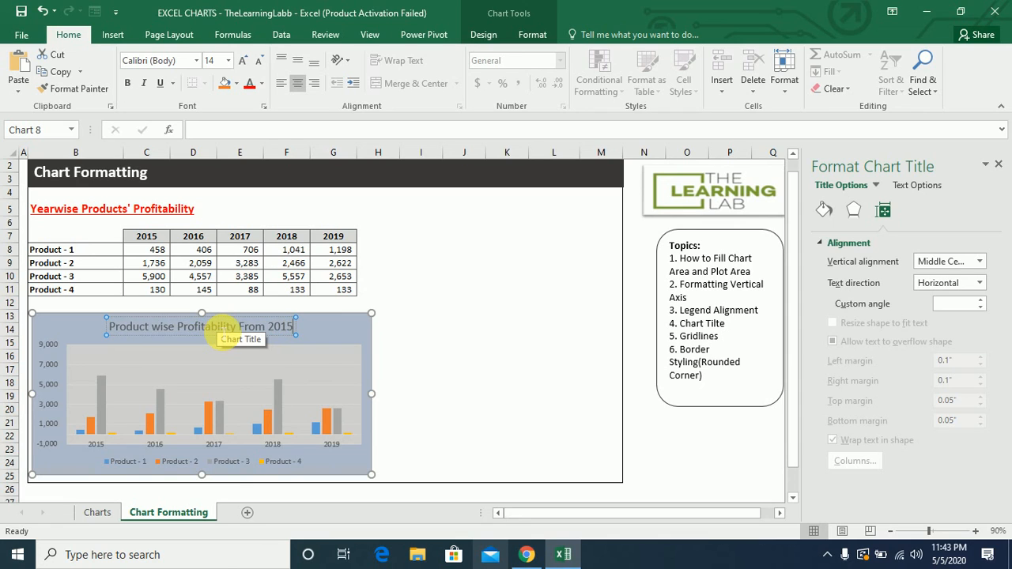
pyautogui.write('-19')
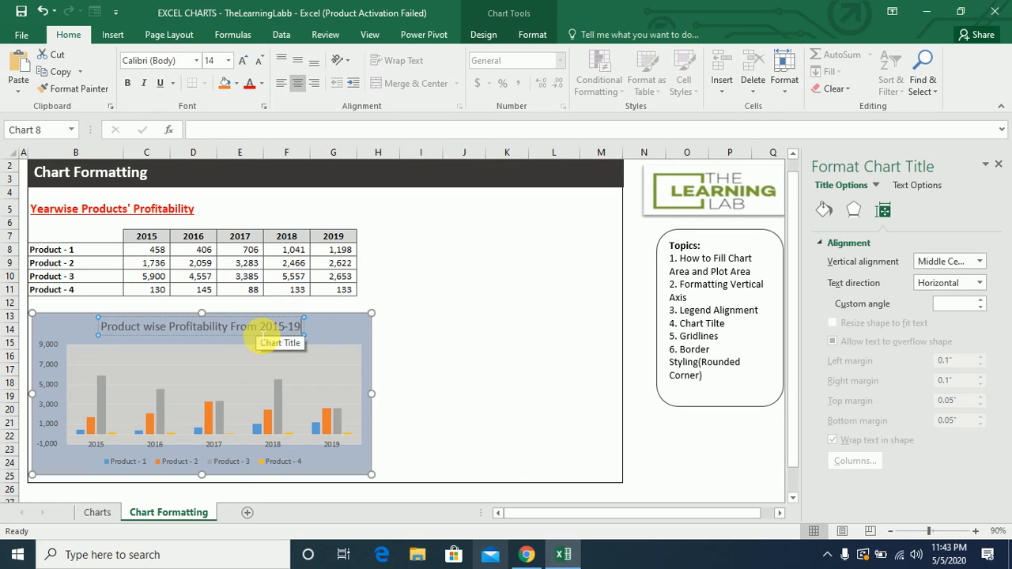
# - Make the chart title "Product wise Profitability From 2015-19" bold and underlined
pyautogui.hotkey('ctrl', 'a')
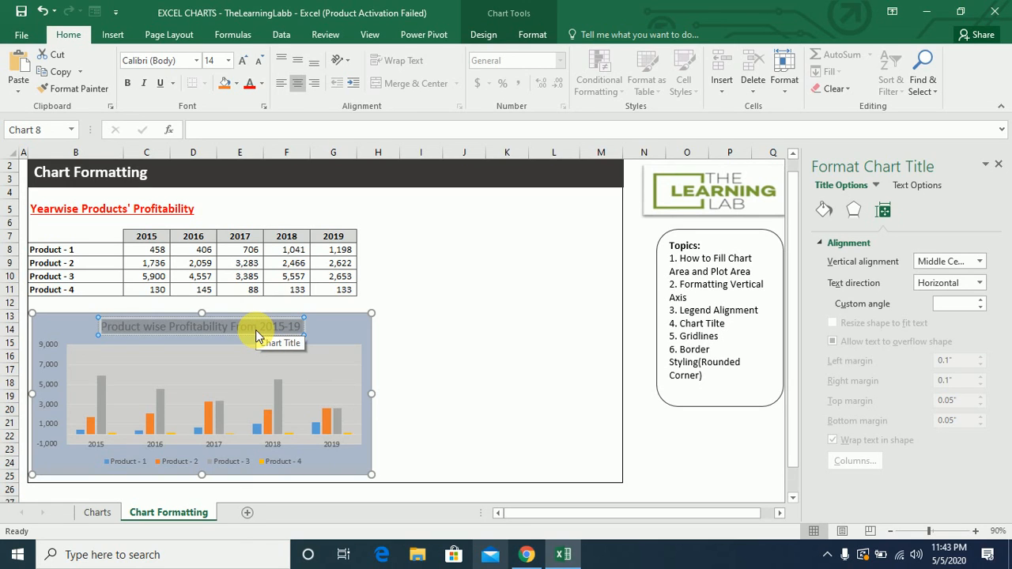
pyautogui.hotkey('ctrl', 'b')
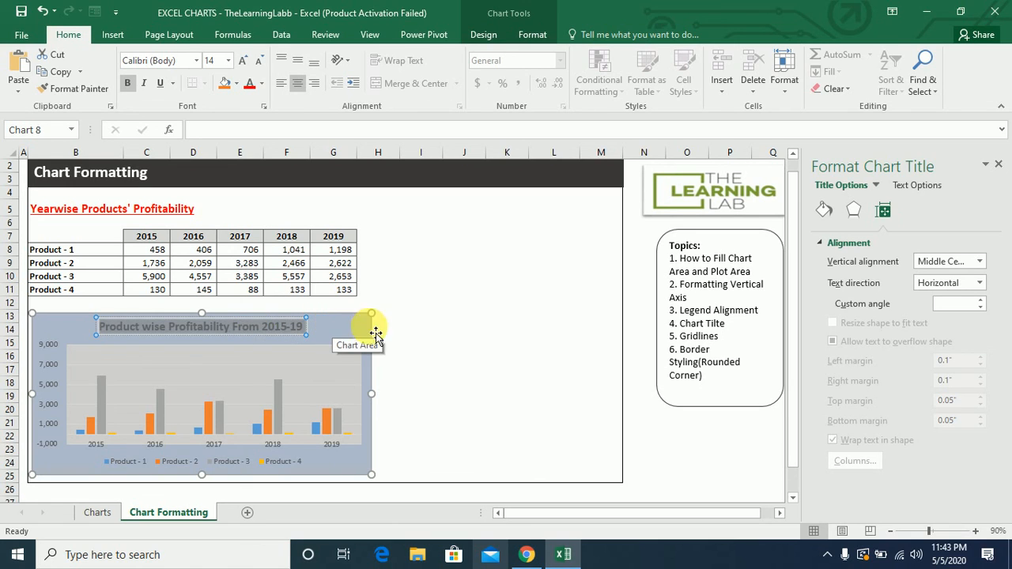
pyautogui.click(421, 335)
pyautogui.click(361, 342)
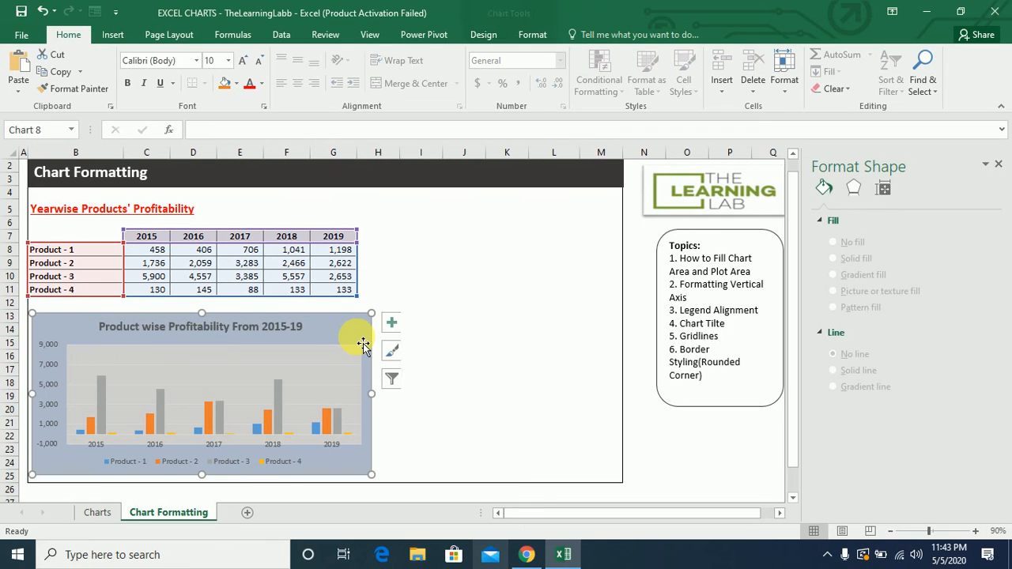
pyautogui.click(271, 330)
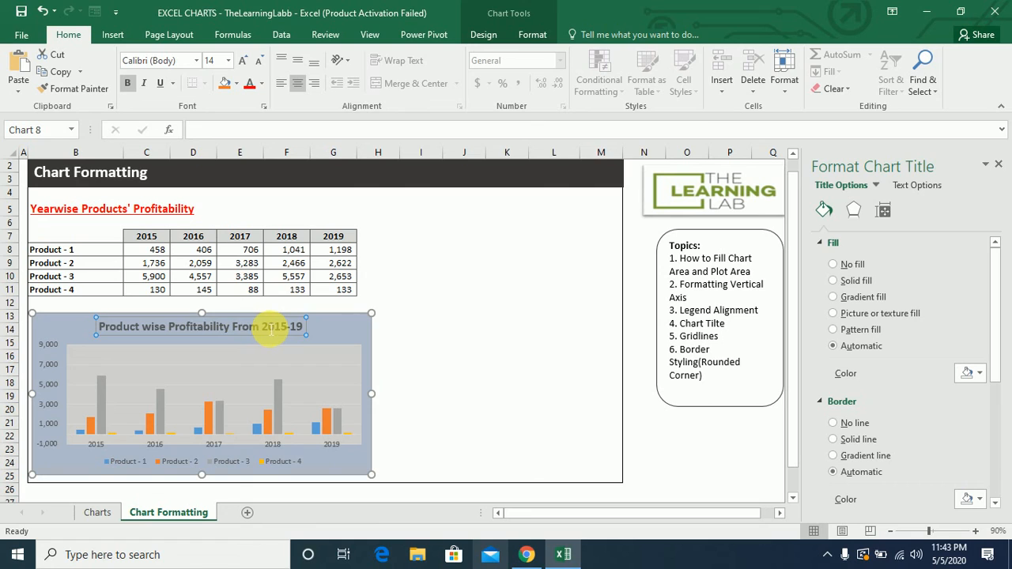
pyautogui.tripleClick(267, 329)
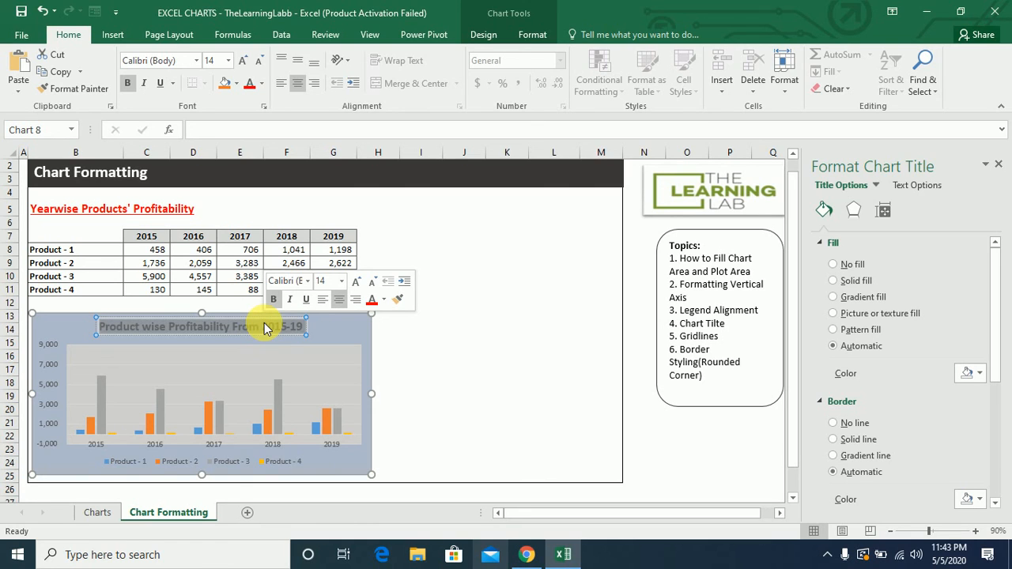
pyautogui.click(305, 302)
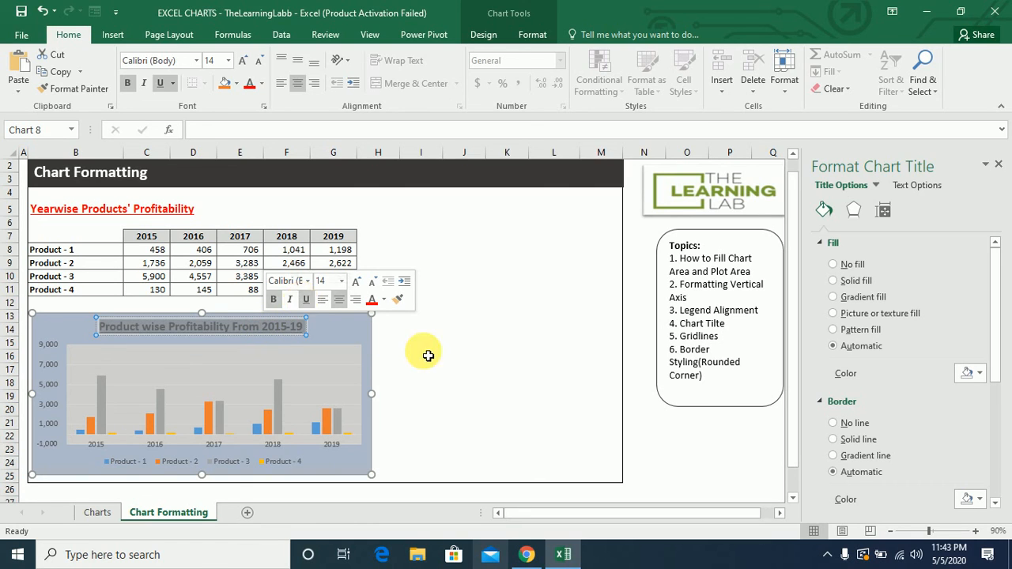
pyautogui.click(462, 372)
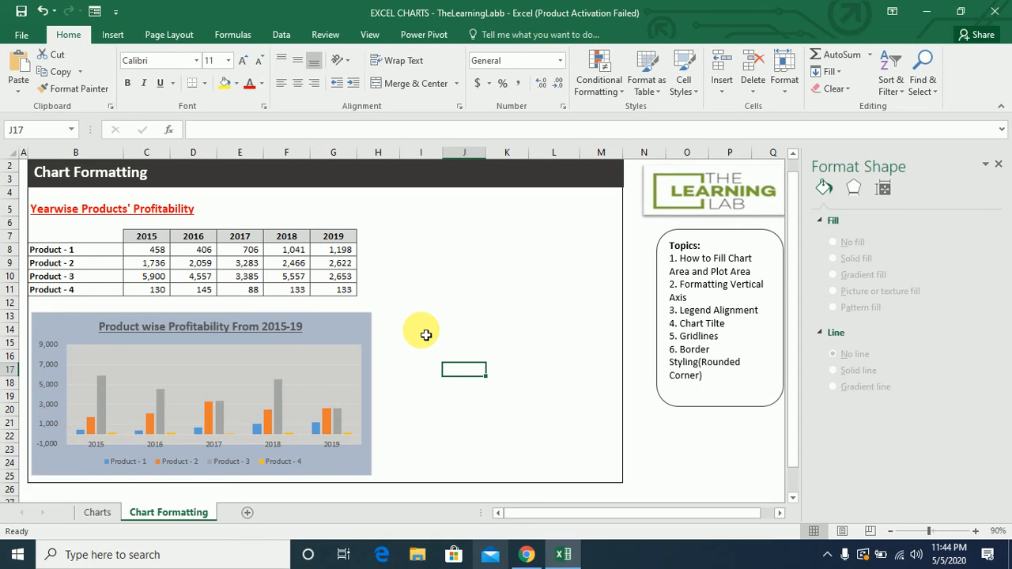
# - Remove the chart's legend, add it back and position it at the bottom of the chart
pyautogui.click(354, 335)
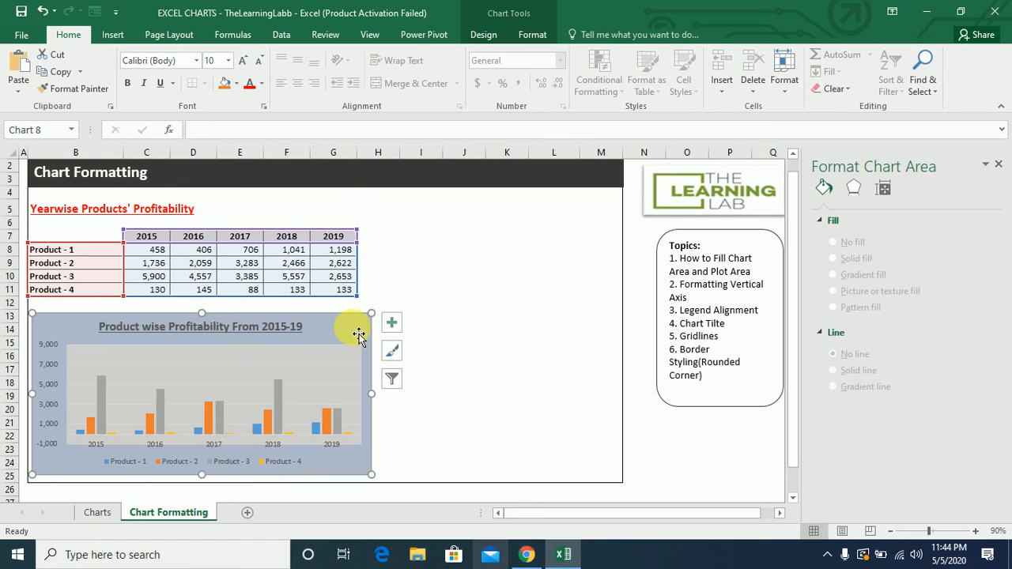
pyautogui.click(391, 322)
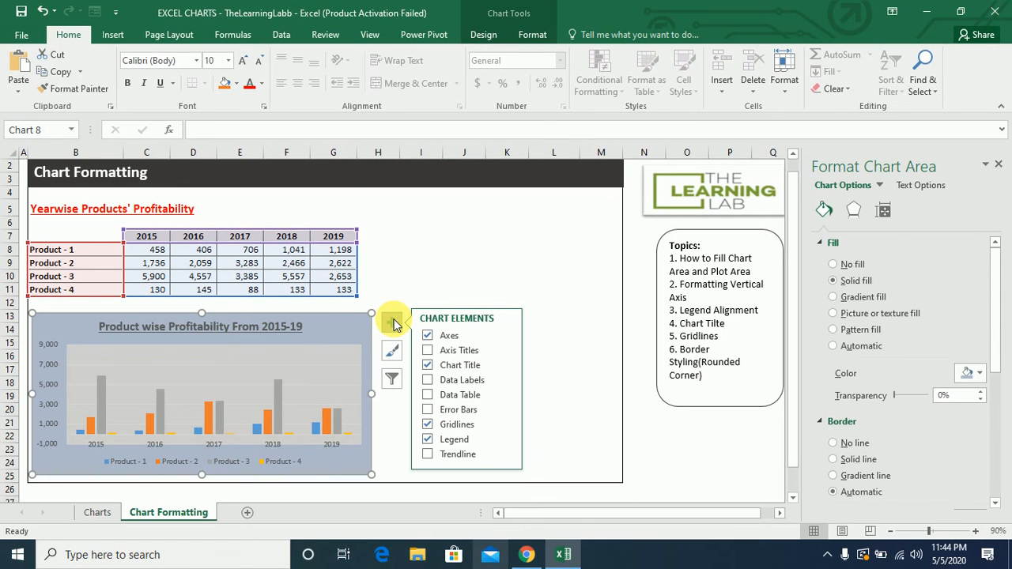
pyautogui.click(427, 441)
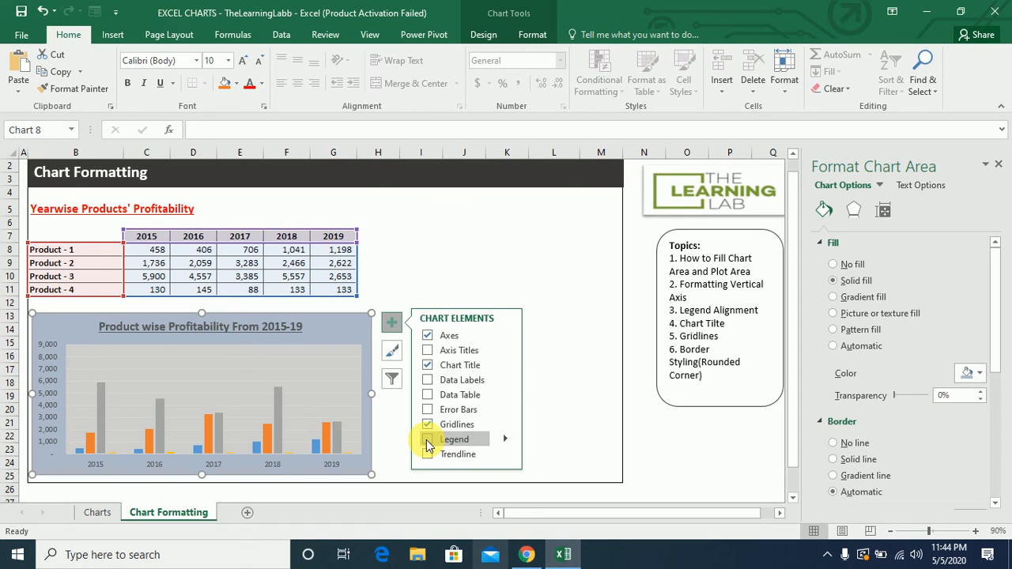
pyautogui.click(426, 441)
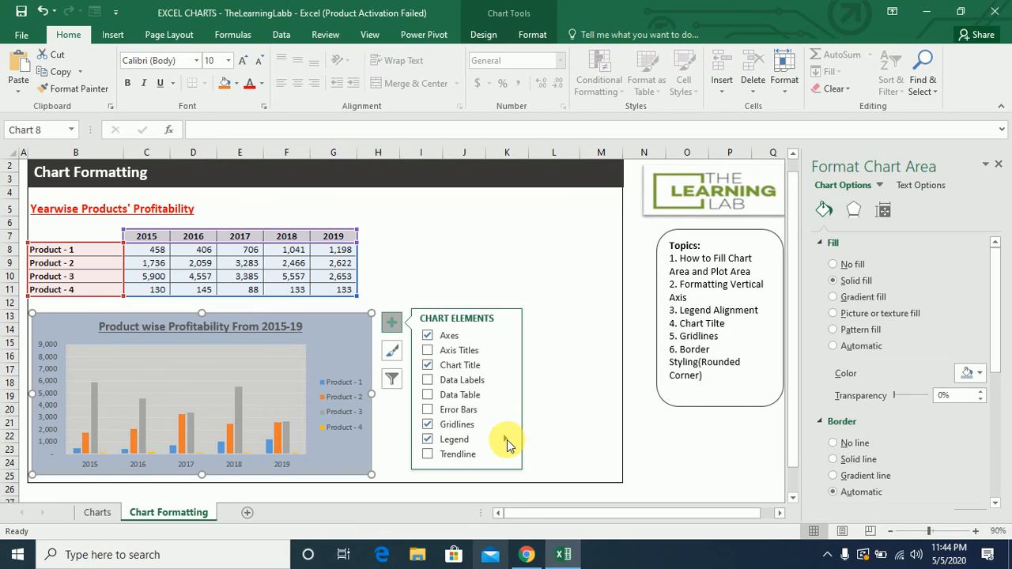
pyautogui.click(505, 440)
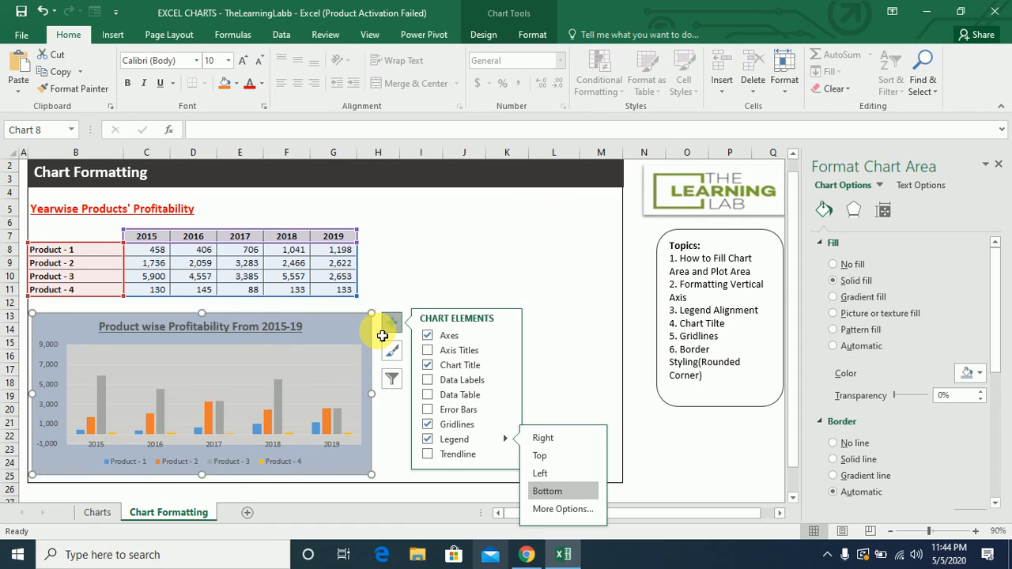
pyautogui.click(226, 382)
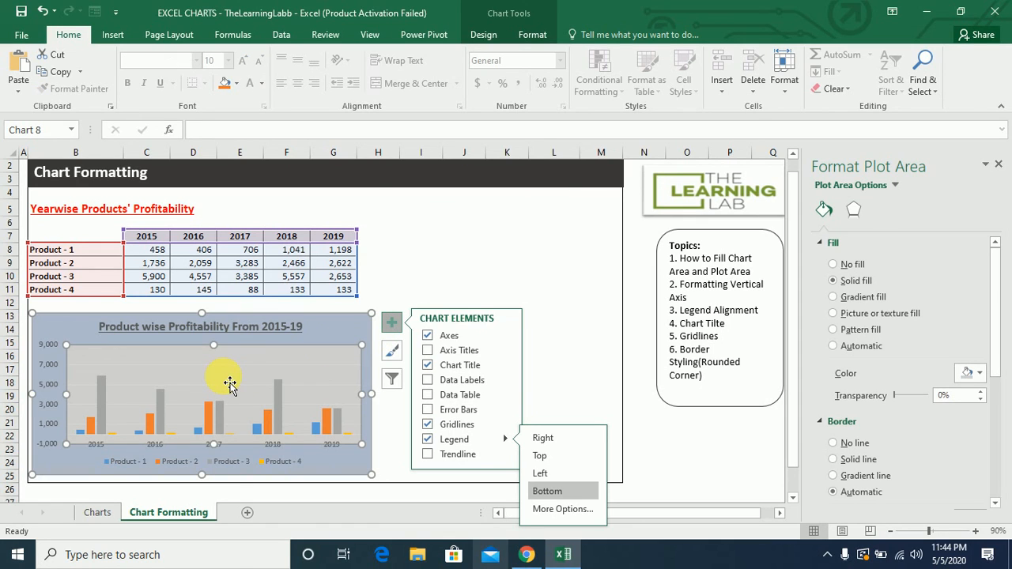
pyautogui.click(406, 291)
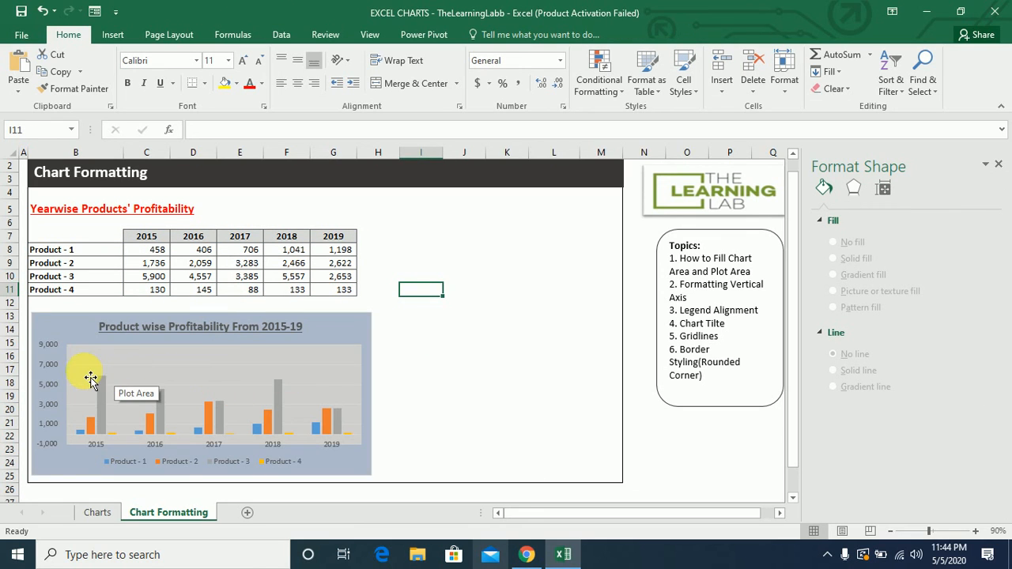
# - Replace the chart's primary major horizontal gridlines with primary major vertical gridlines
pyautogui.click(149, 365)
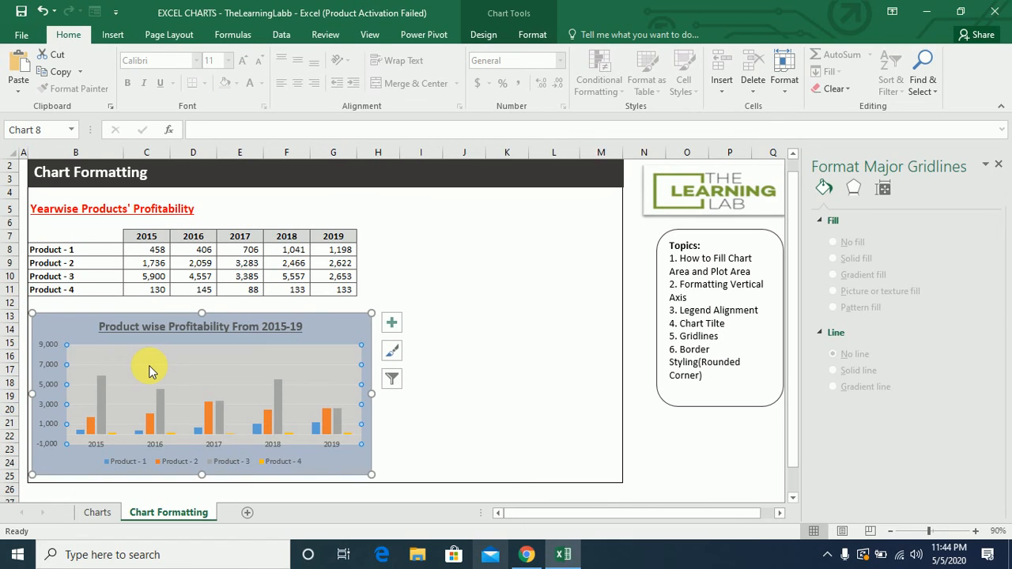
pyautogui.click(392, 324)
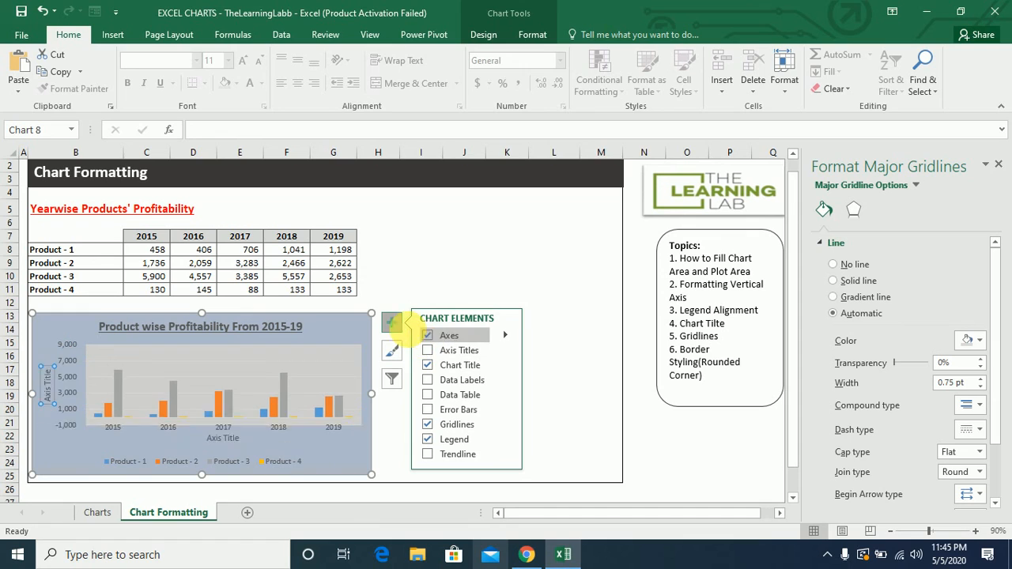
pyautogui.click(427, 428)
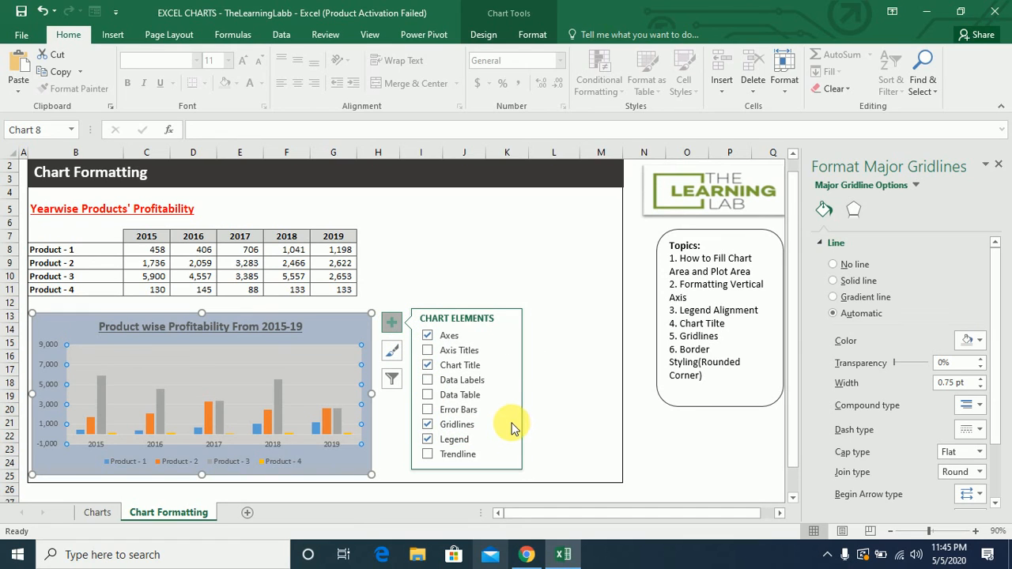
pyautogui.click(506, 423)
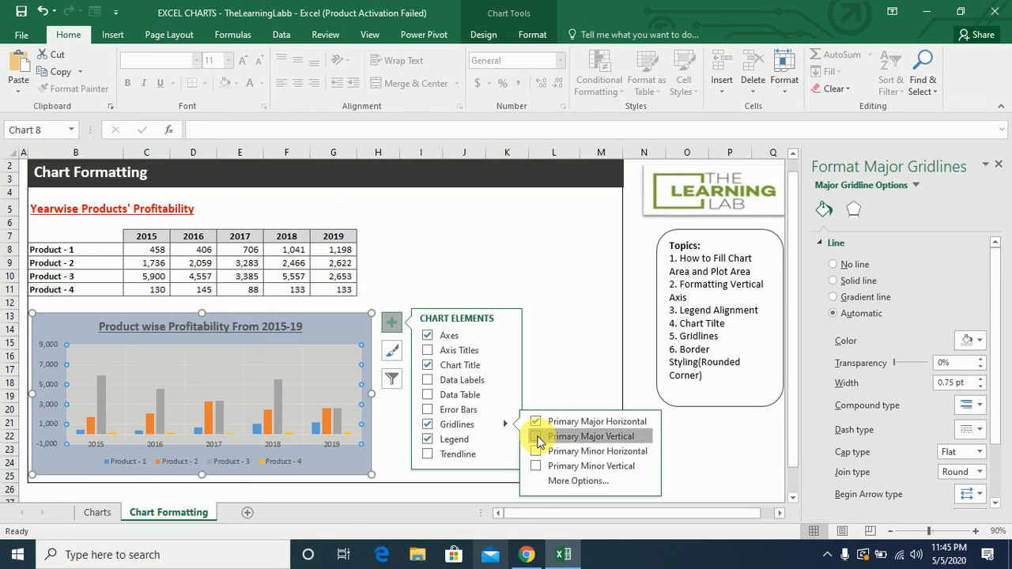
pyautogui.click(535, 437)
pyautogui.click(536, 424)
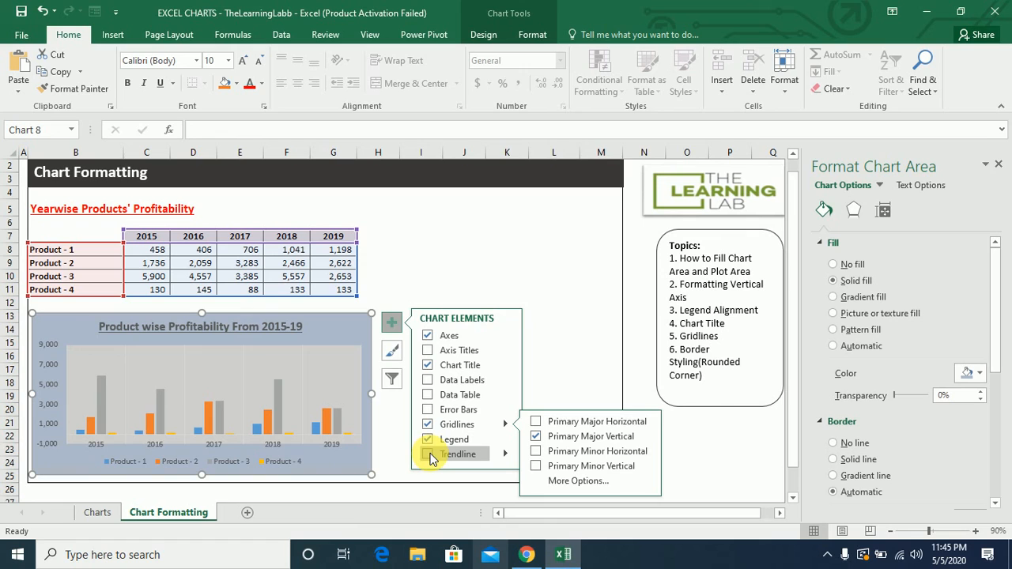
# - Add a trendline to the chart based on the Product - 1 series
pyautogui.click(427, 397)
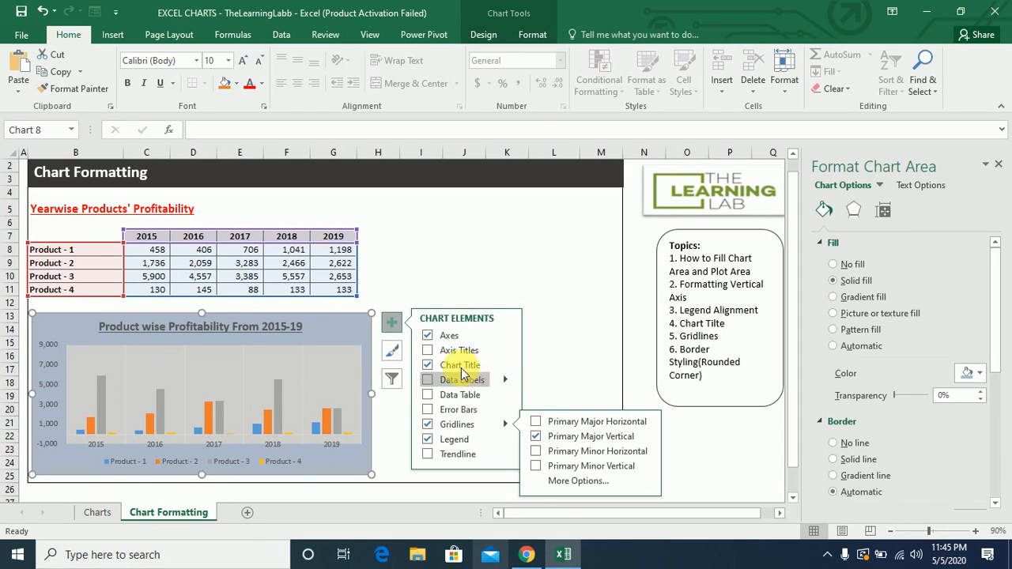
pyautogui.click(426, 455)
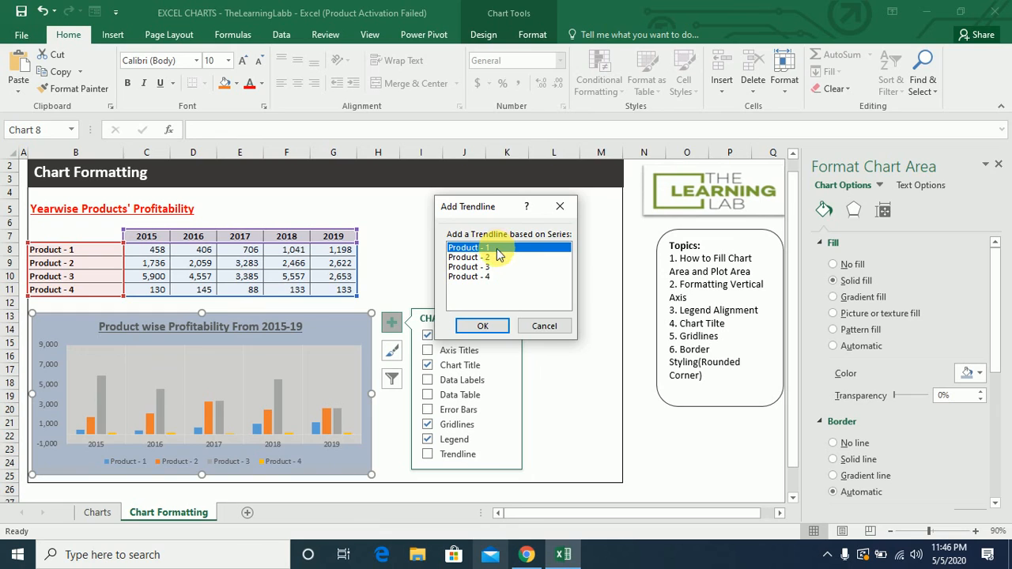
pyautogui.click(493, 326)
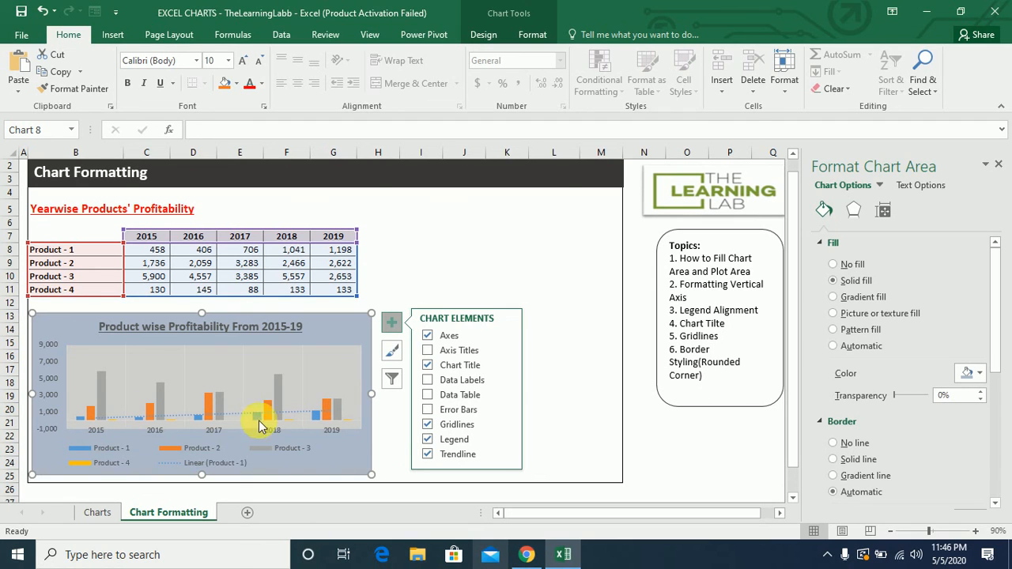
# - Give the chart area a solid border line in the standard green color
pyautogui.rightClick(355, 466)
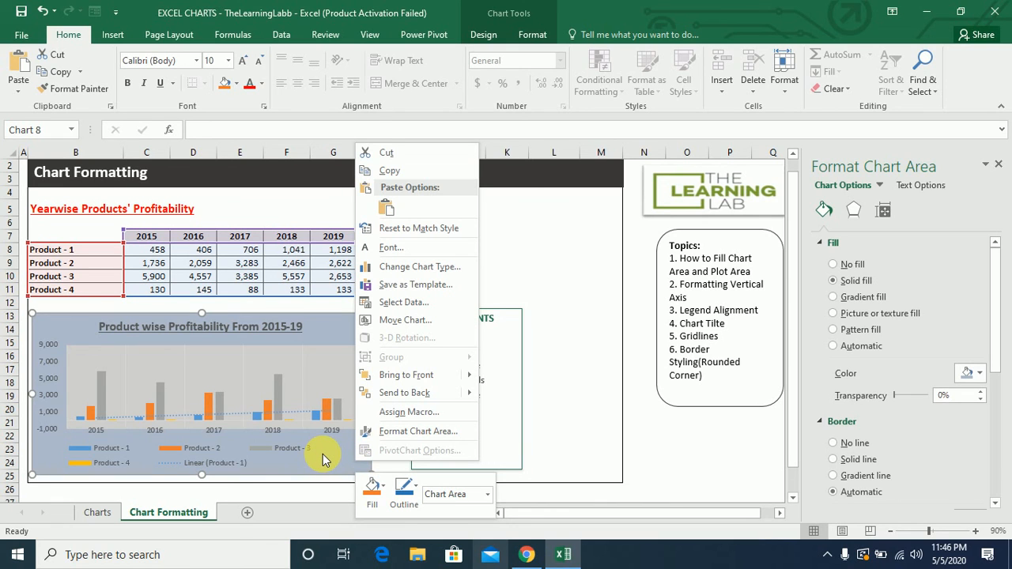
pyautogui.click(385, 436)
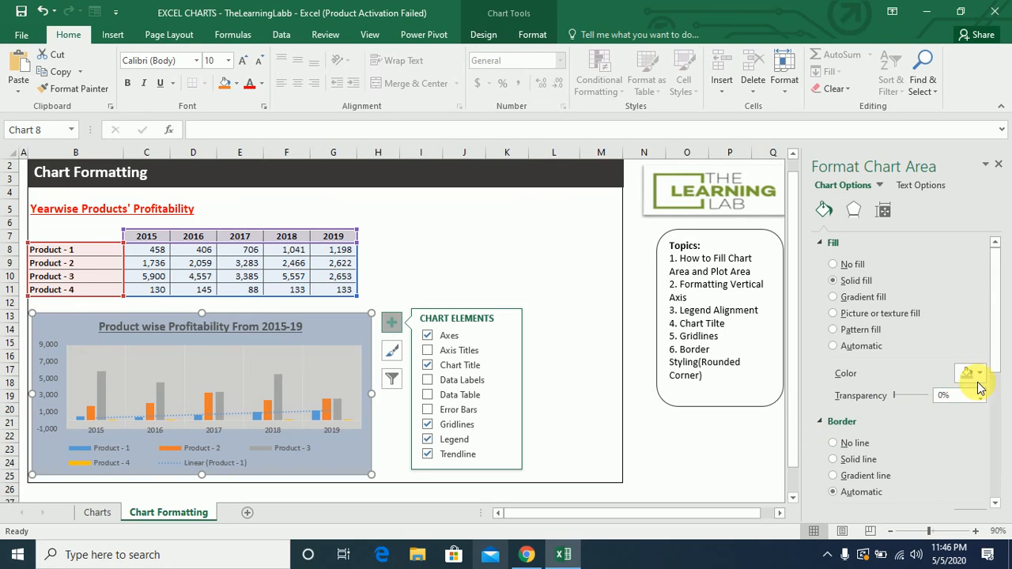
pyautogui.moveTo(999, 358); pyautogui.dragTo(997, 411)
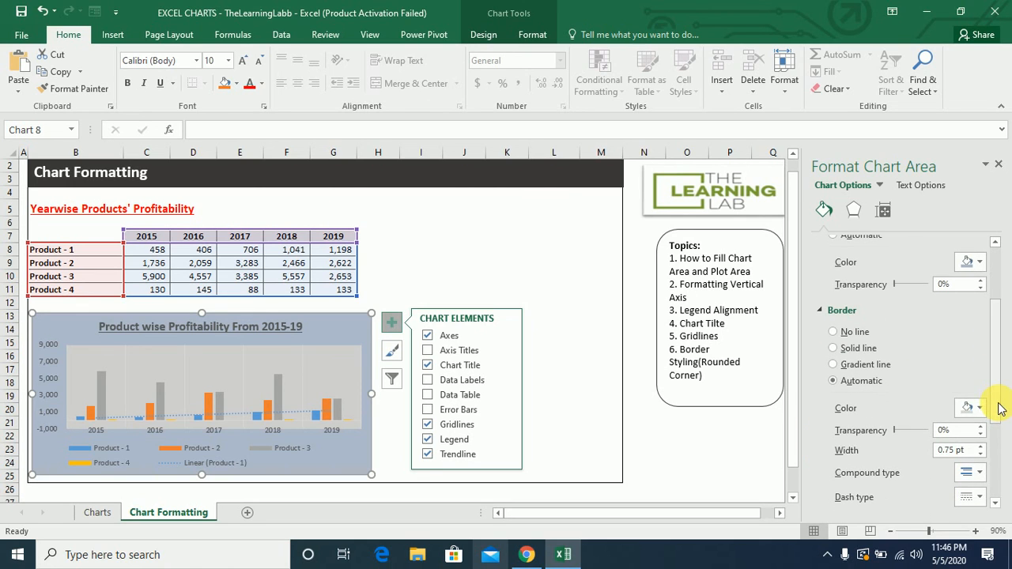
pyautogui.click(835, 348)
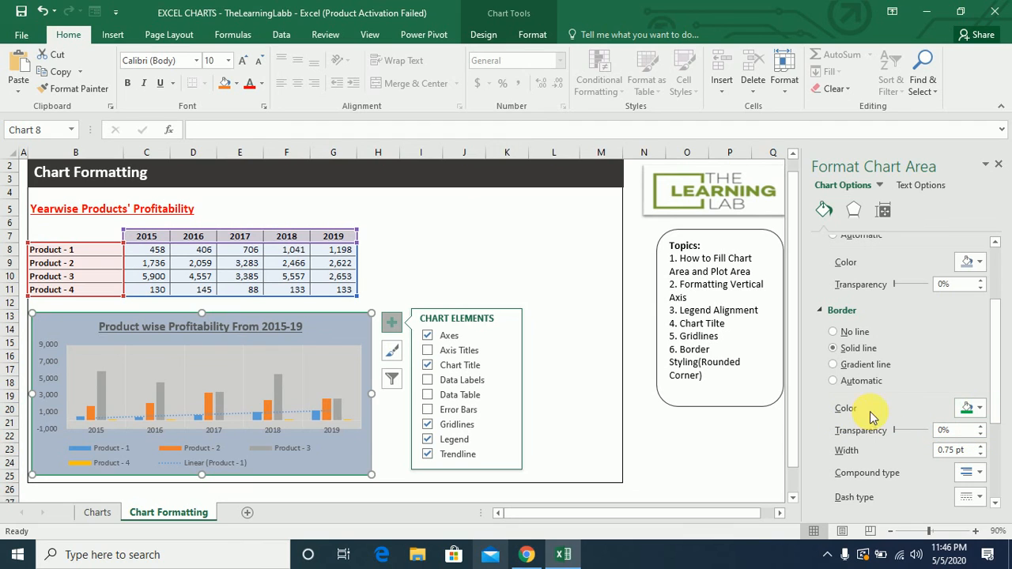
pyautogui.click(980, 410)
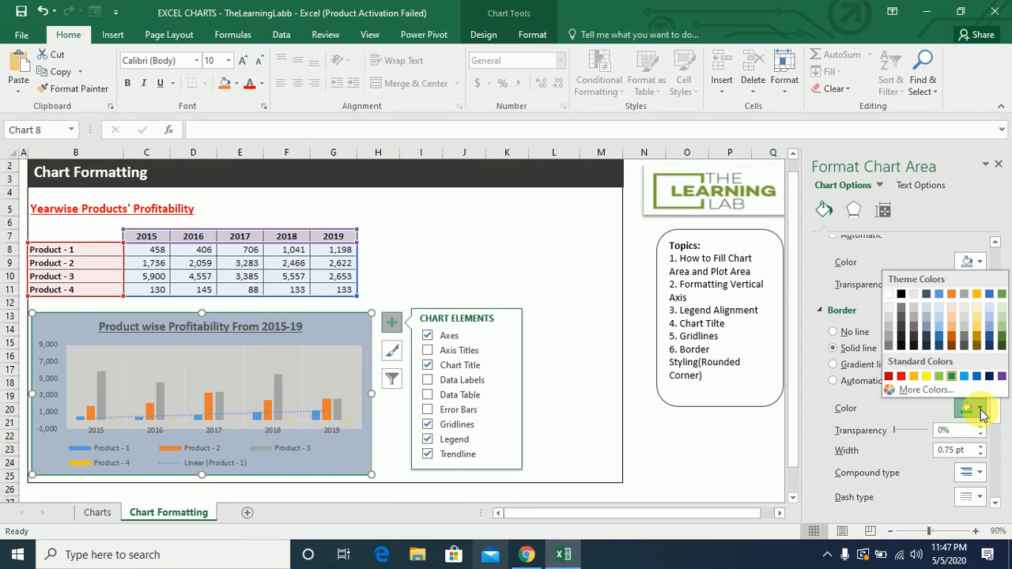
pyautogui.click(952, 377)
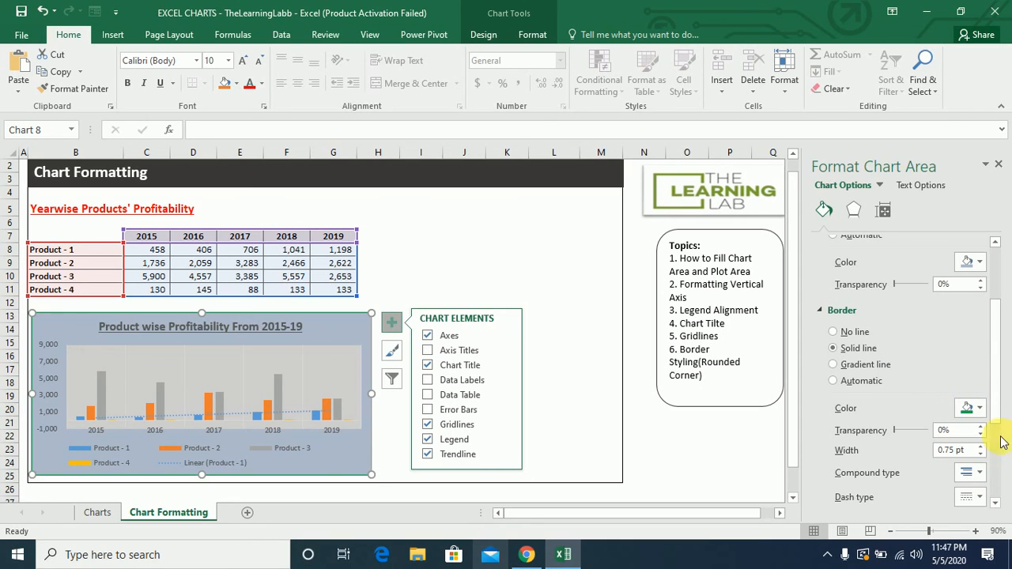
# - Round the corners of the chart area's border
pyautogui.moveTo(993, 403); pyautogui.dragTo(996, 495)
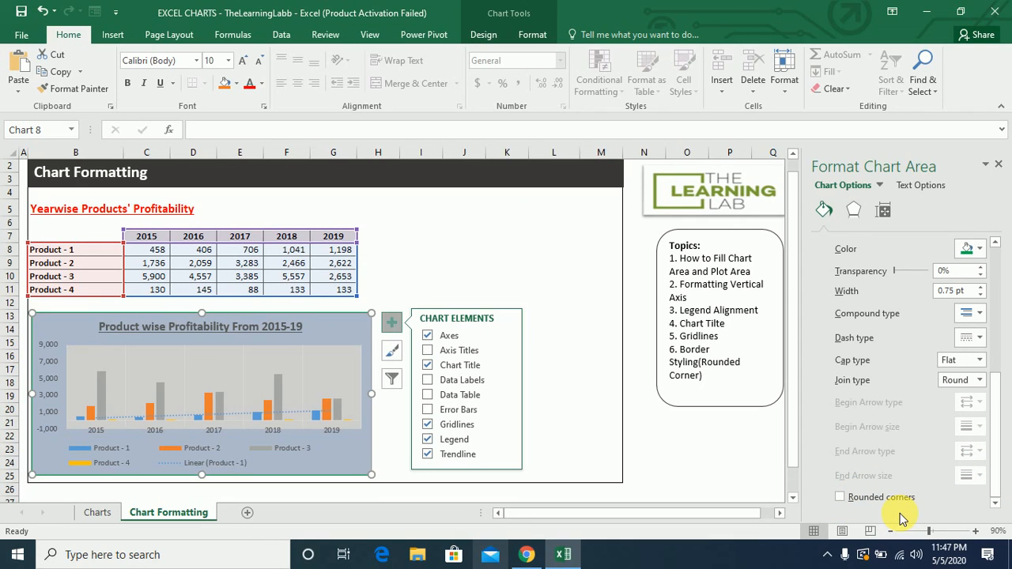
pyautogui.click(841, 498)
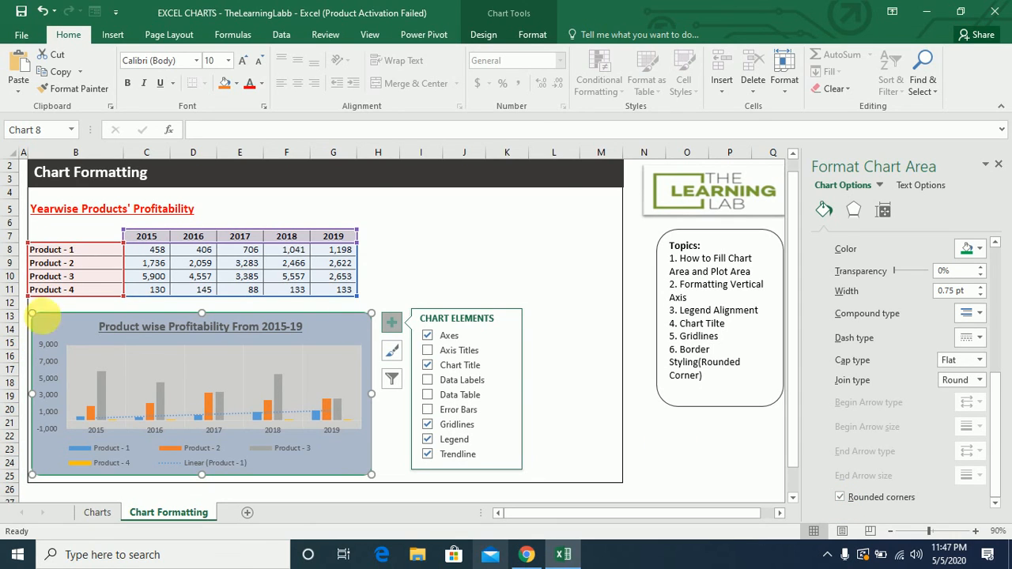
pyautogui.click(564, 366)
pyautogui.click(447, 289)
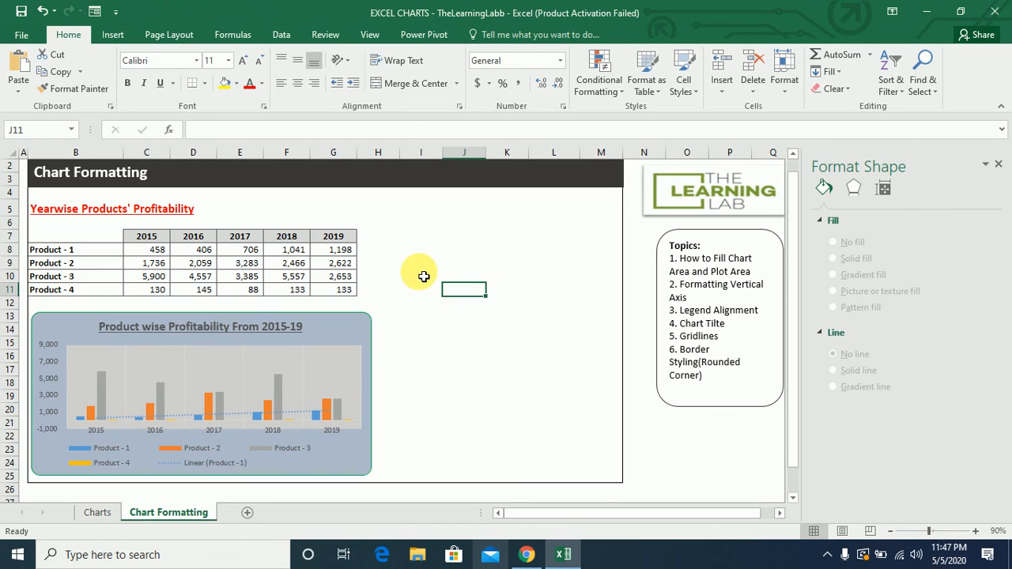
# - Change the chart's colors to the fourth Colorful palette, which starts with green, blue and gold
pyautogui.click(366, 330)
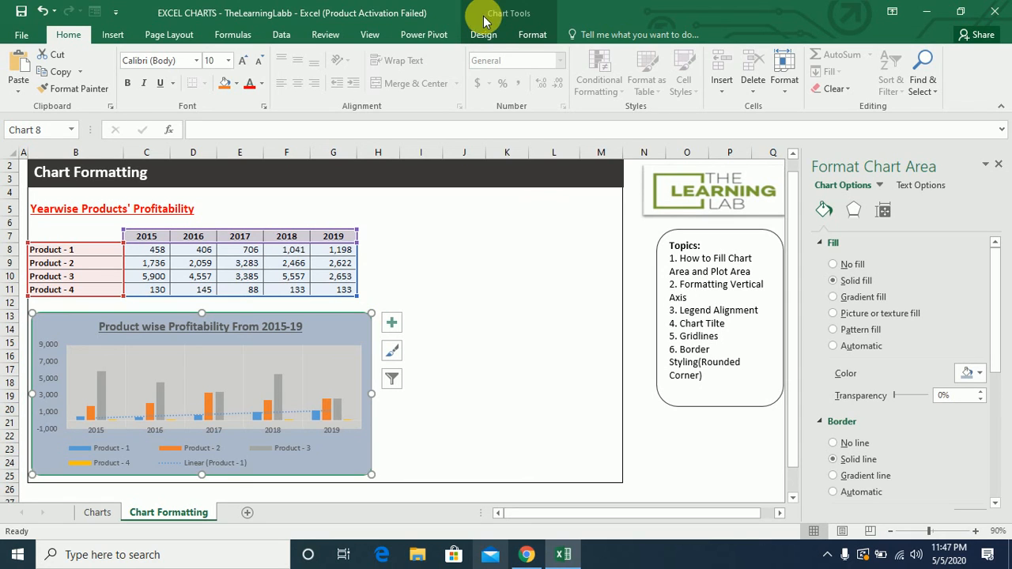
pyautogui.click(481, 39)
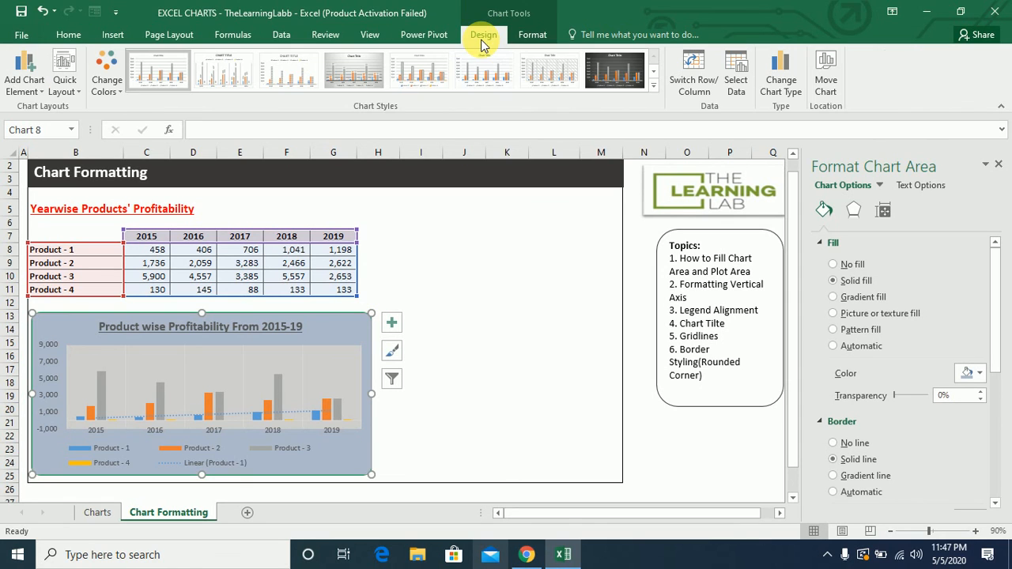
pyautogui.click(653, 84)
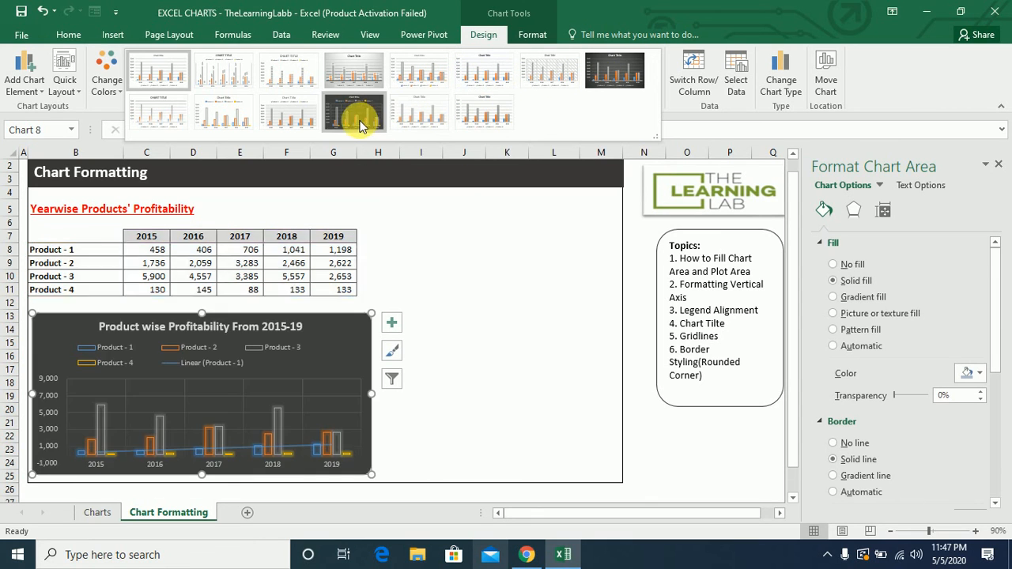
pyautogui.click(120, 90)
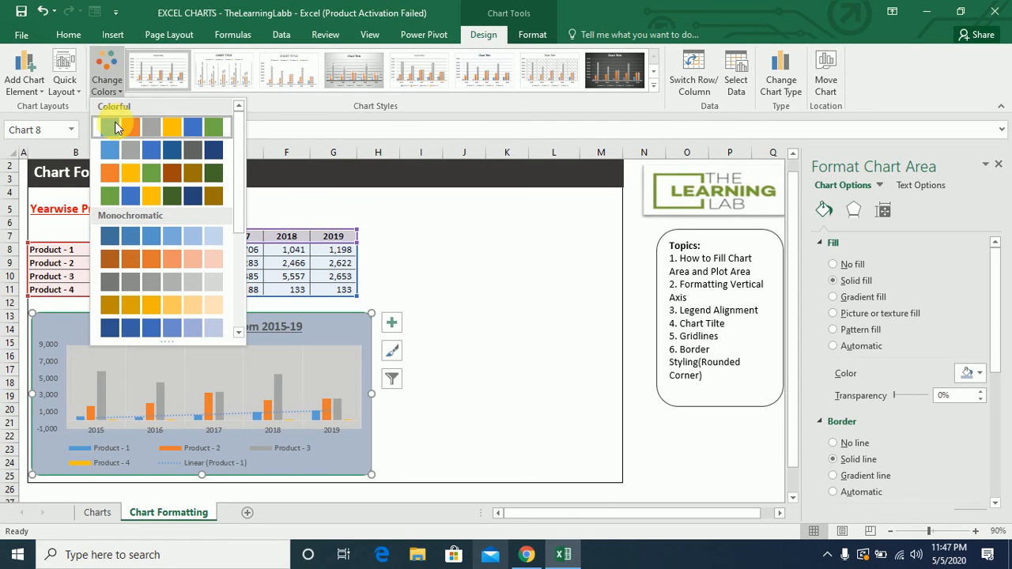
pyautogui.click(144, 195)
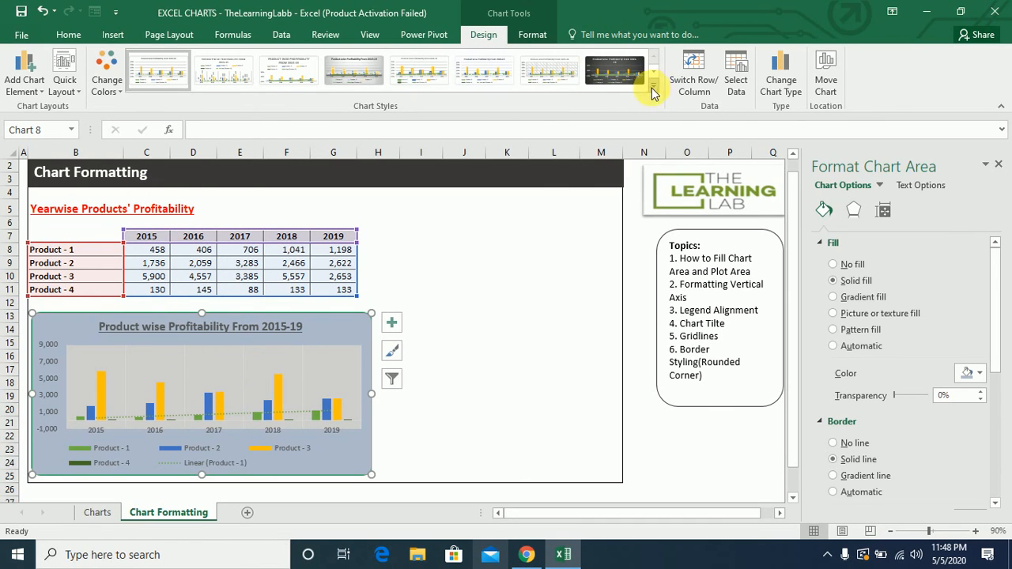
pyautogui.click(531, 41)
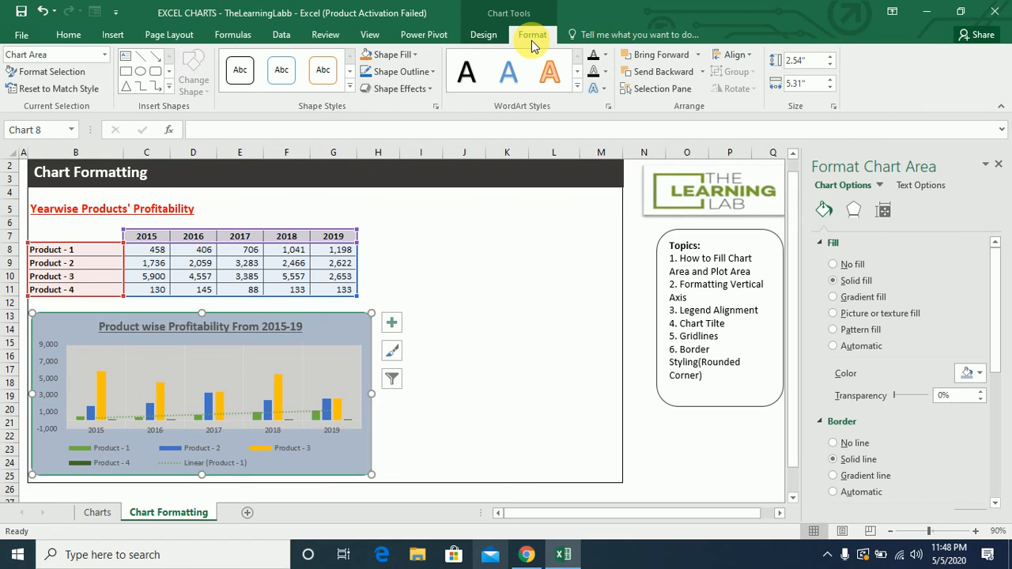
pyautogui.click(349, 87)
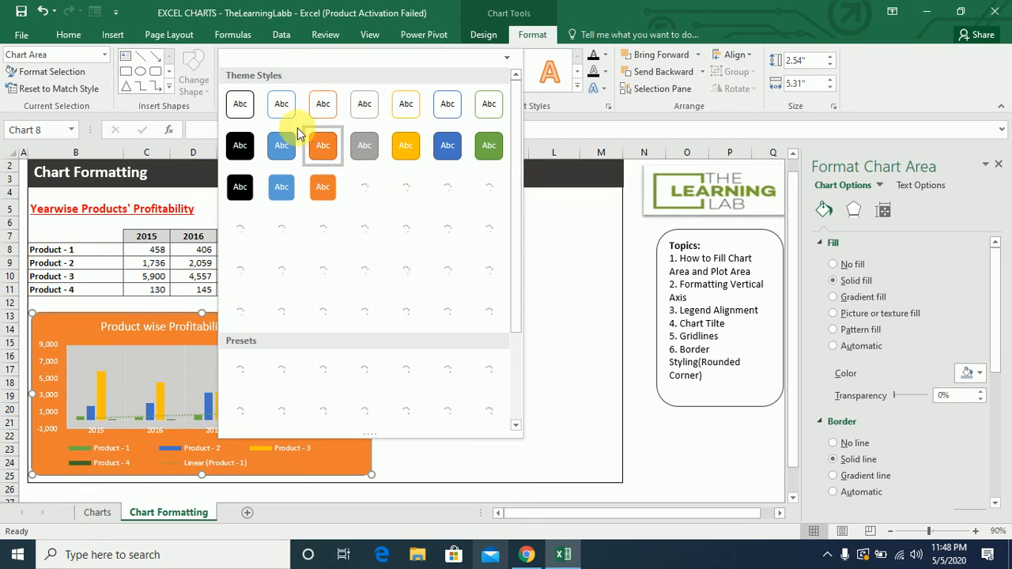
pyautogui.click(539, 38)
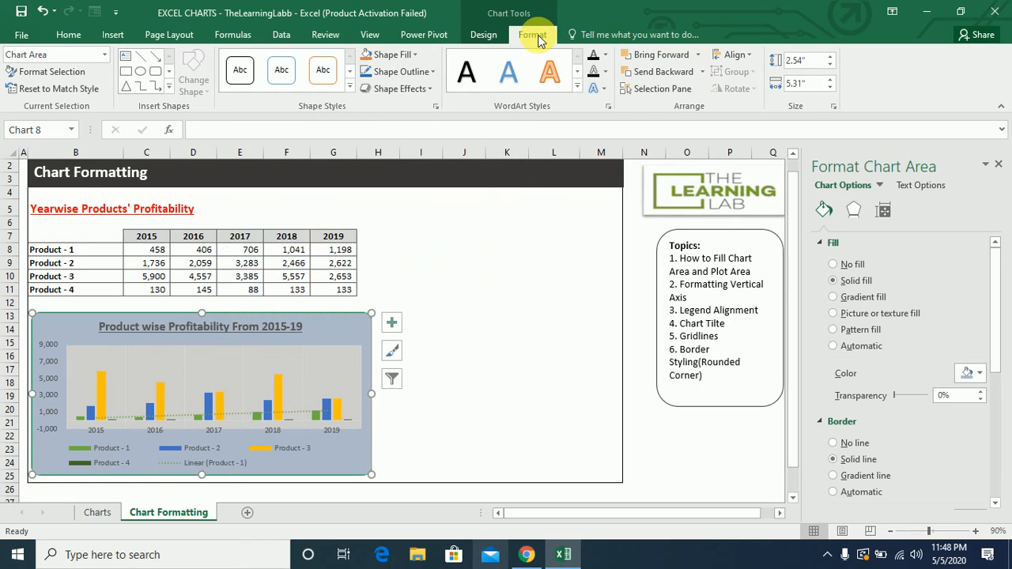
pyautogui.click(576, 90)
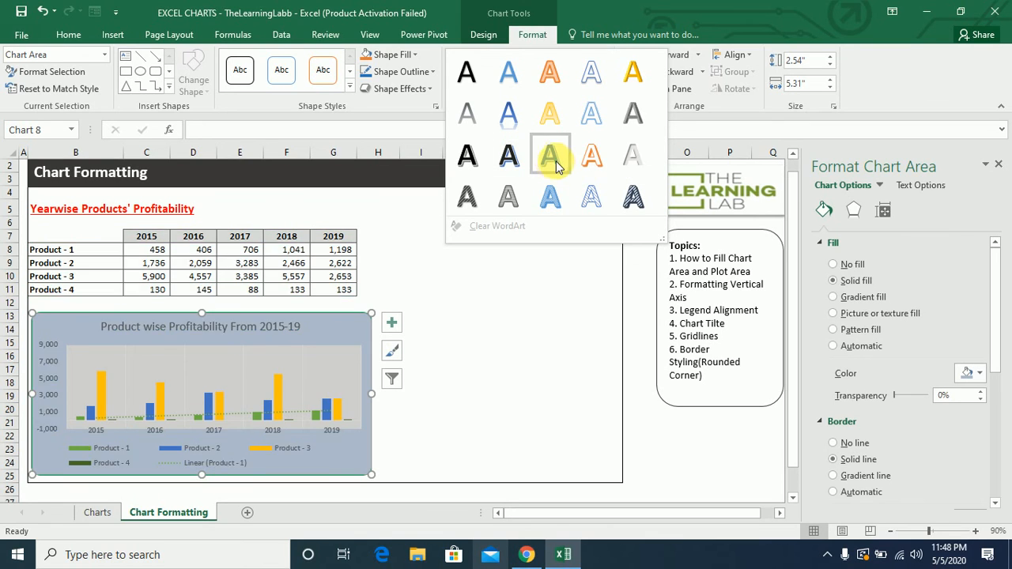
pyautogui.click(409, 56)
# - Fill the chart area with a lighter shade of the blue theme color and outline it in a near-black theme color
pyautogui.click(412, 56)
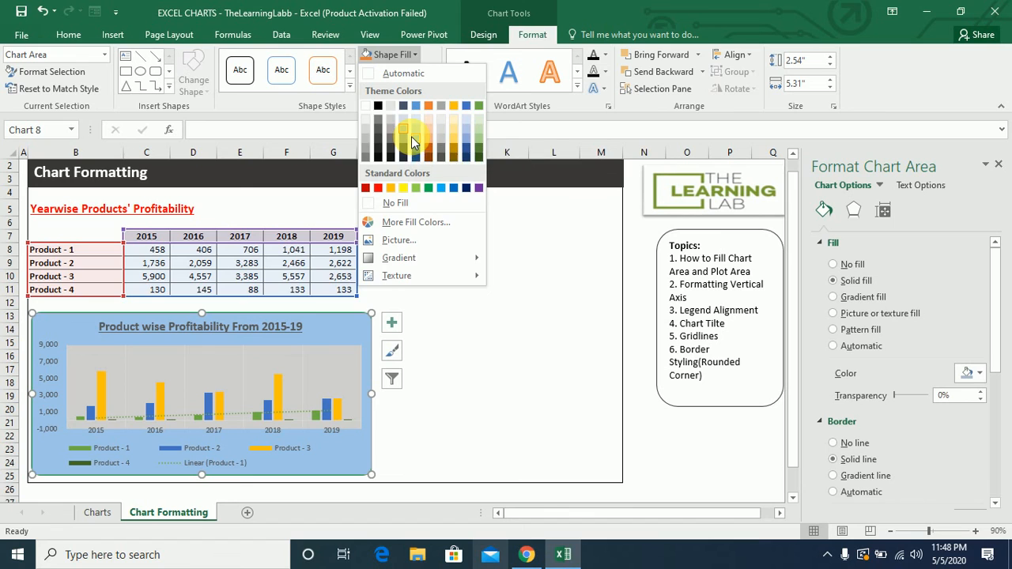
pyautogui.click(412, 138)
pyautogui.click(432, 76)
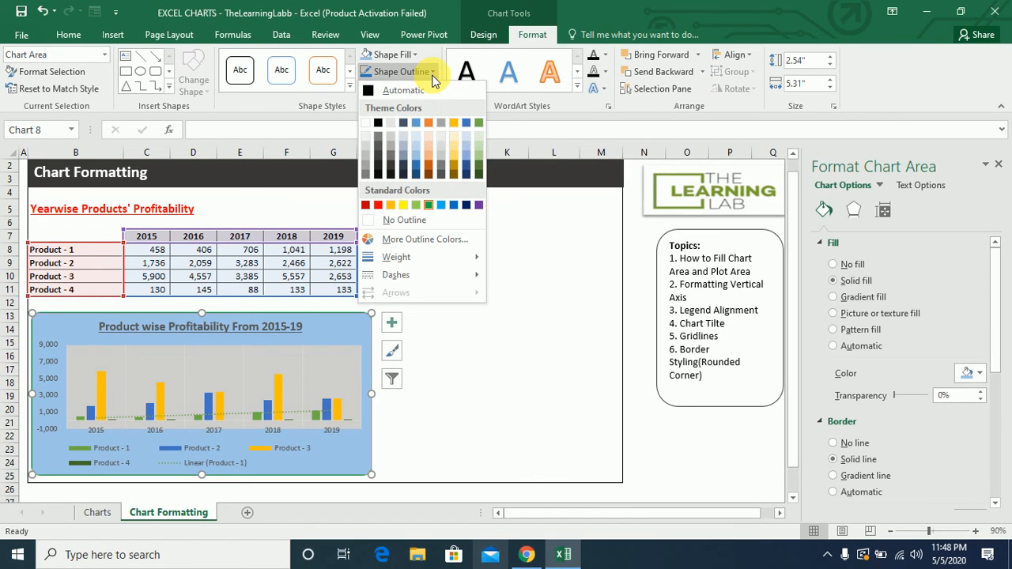
pyautogui.click(377, 166)
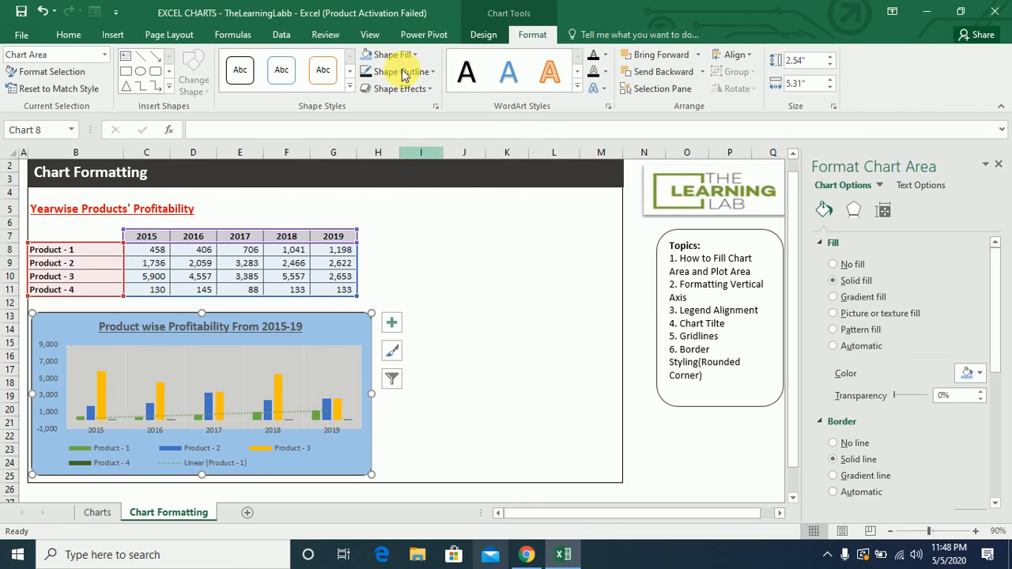
# - Apply the last of the preset shape effects to the chart area and deselect the chart
pyautogui.click(432, 91)
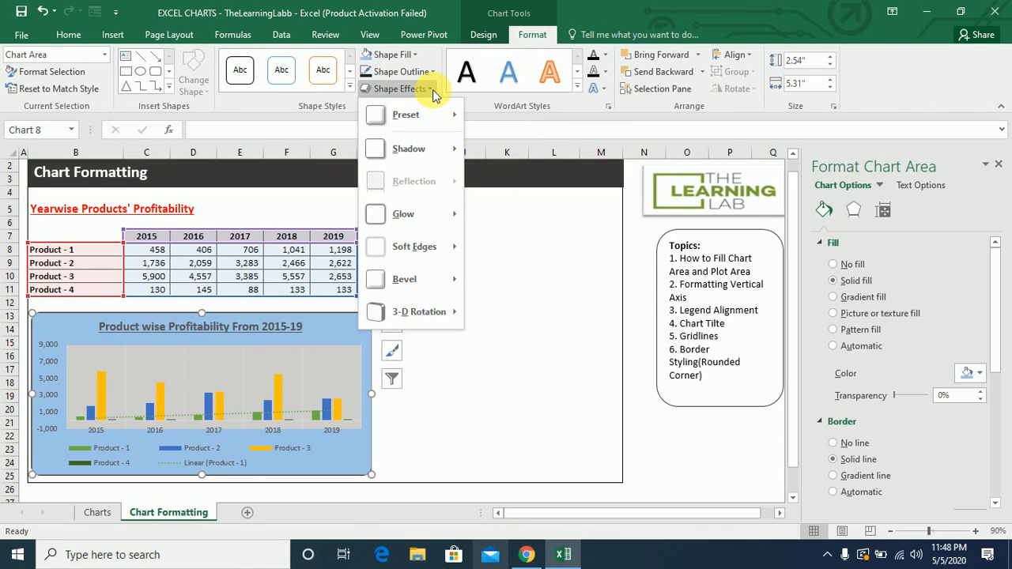
pyautogui.moveTo(440, 120)
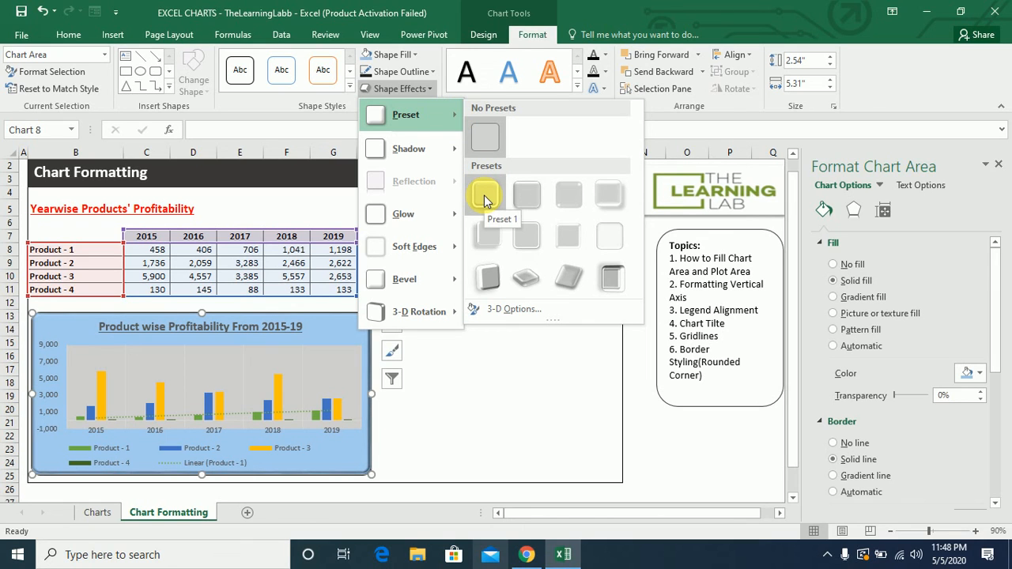
pyautogui.click(614, 286)
pyautogui.click(498, 389)
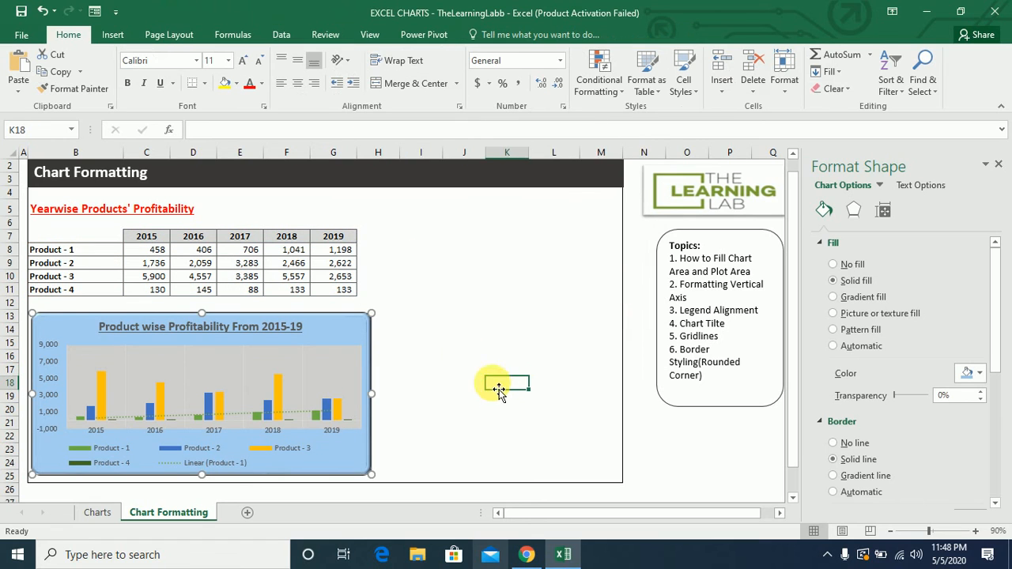
pyautogui.click(439, 330)
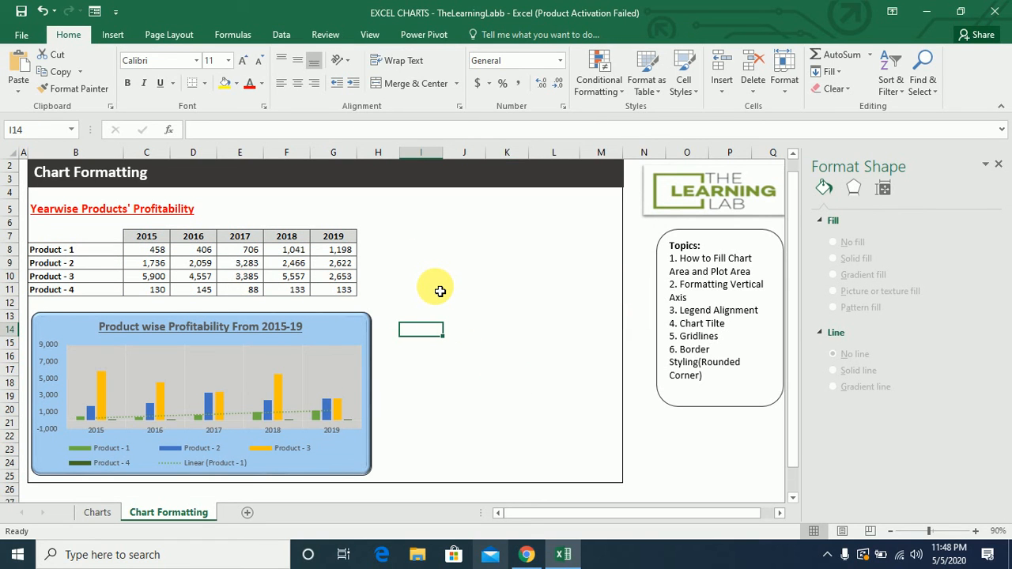